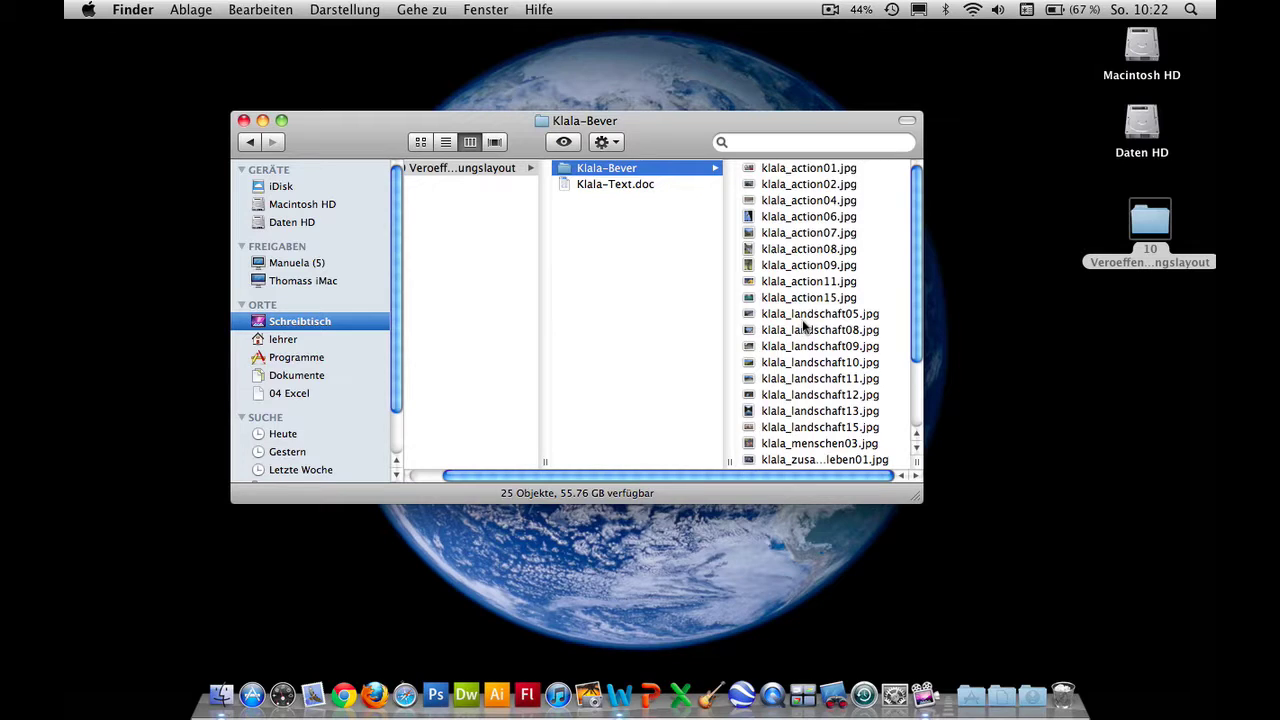
# Step: Open Klala-Text.doc in Word, check the Klala-Bever photo folder in Finder, then return to Word
pyautogui.click(644, 188)
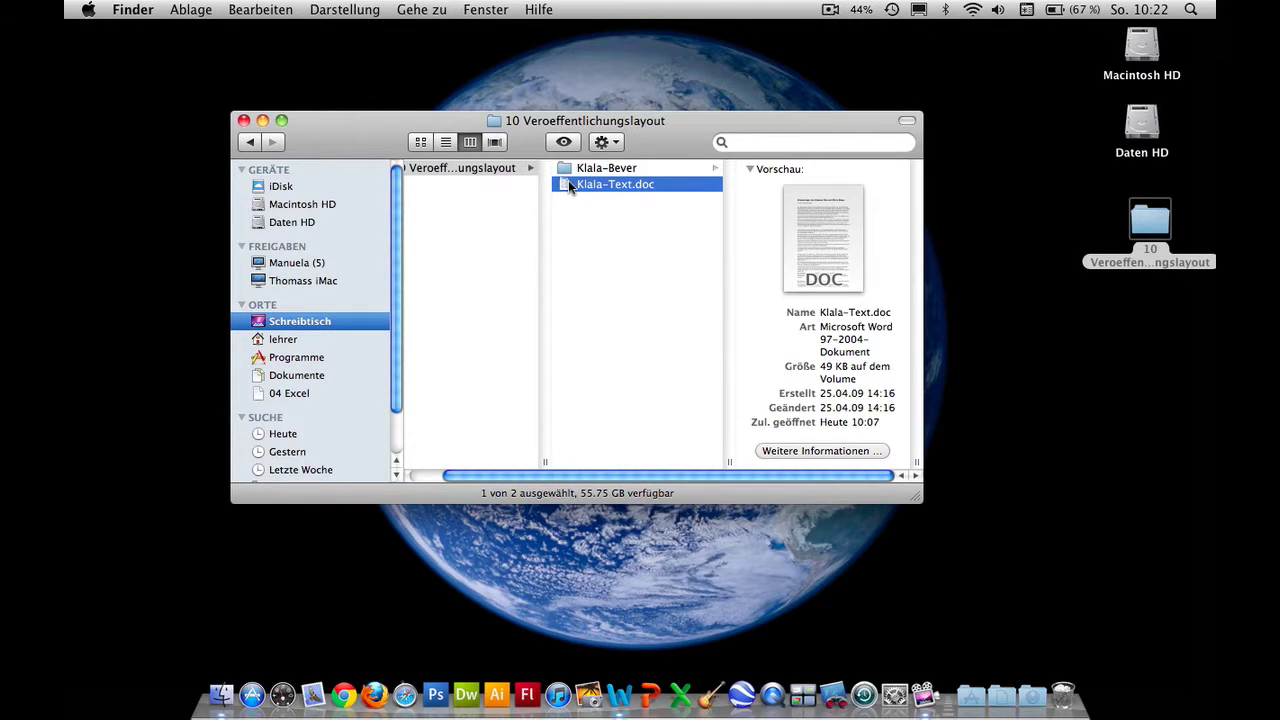
pyautogui.doubleClick(568, 182)
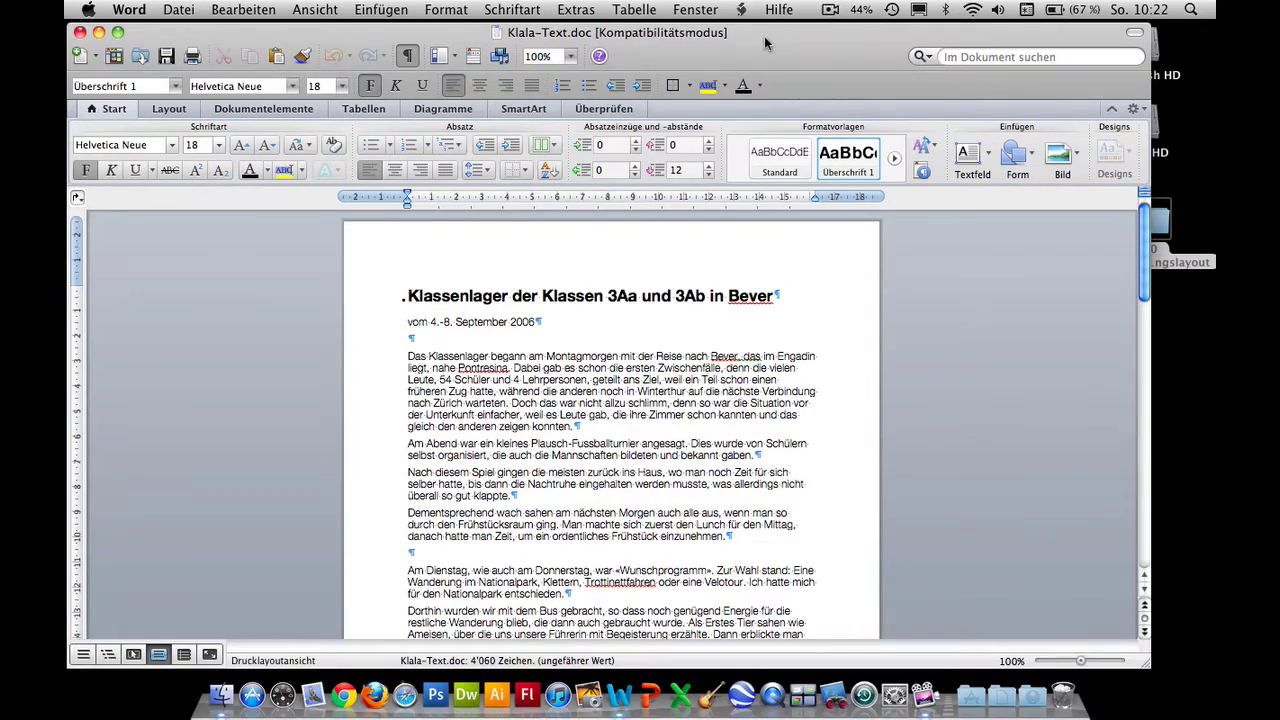
pyautogui.moveTo(764, 36); pyautogui.dragTo(739, 174)
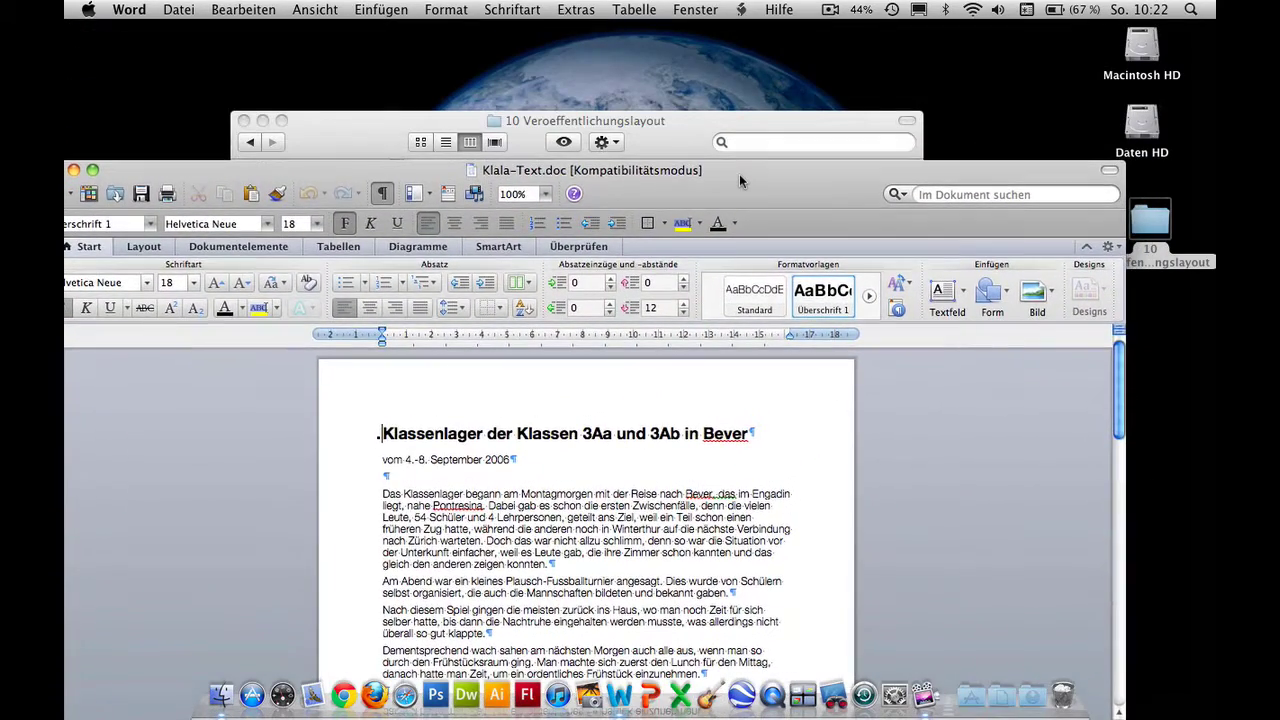
pyautogui.click(669, 129)
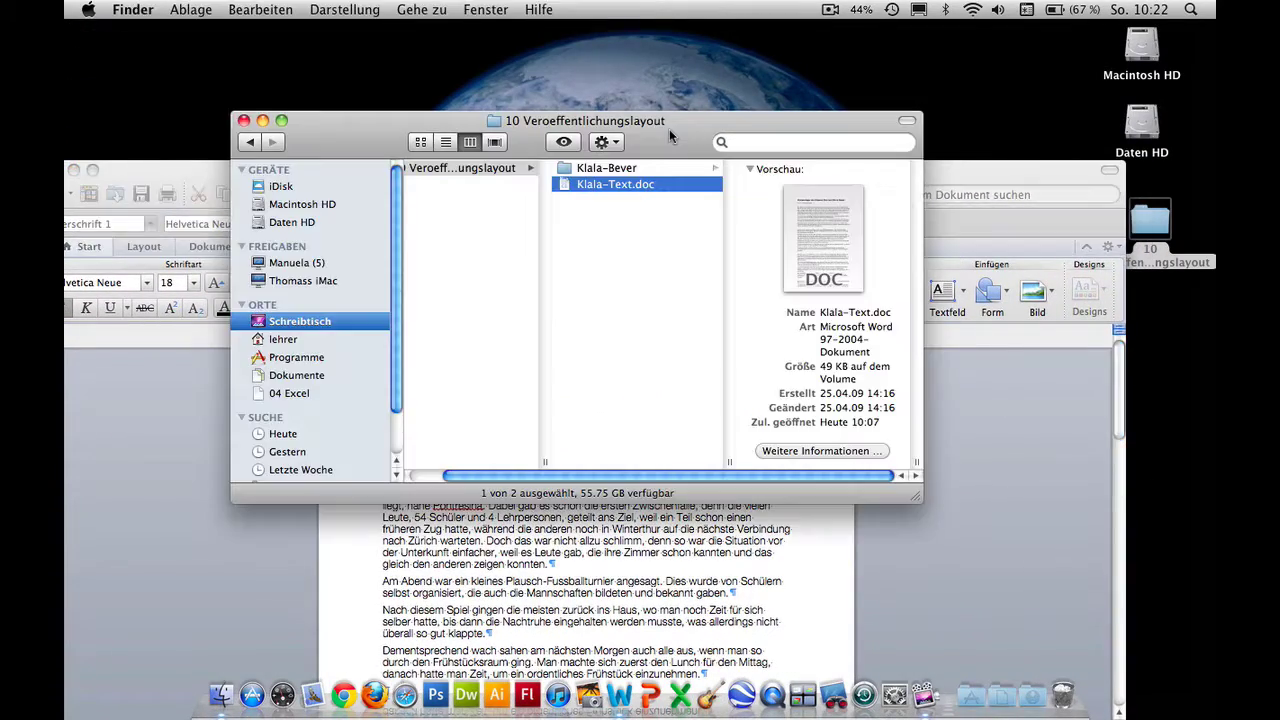
pyautogui.moveTo(669, 129); pyautogui.dragTo(693, 103)
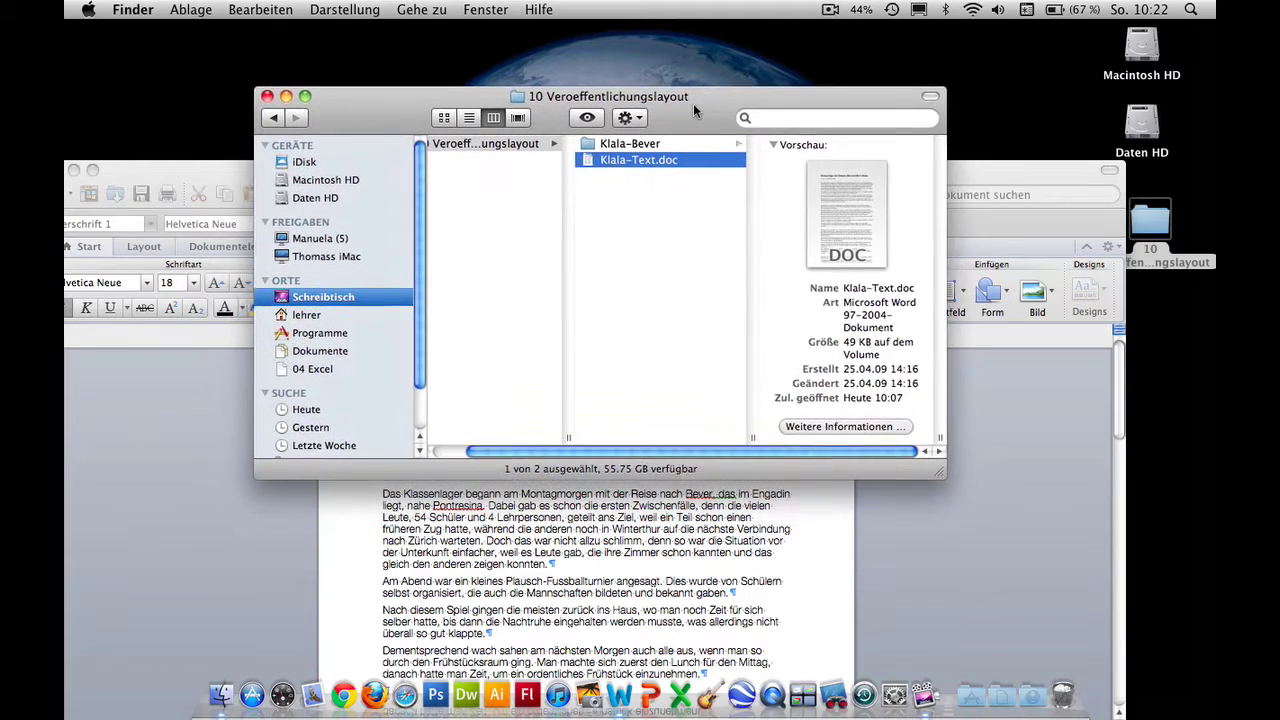
pyautogui.click(646, 146)
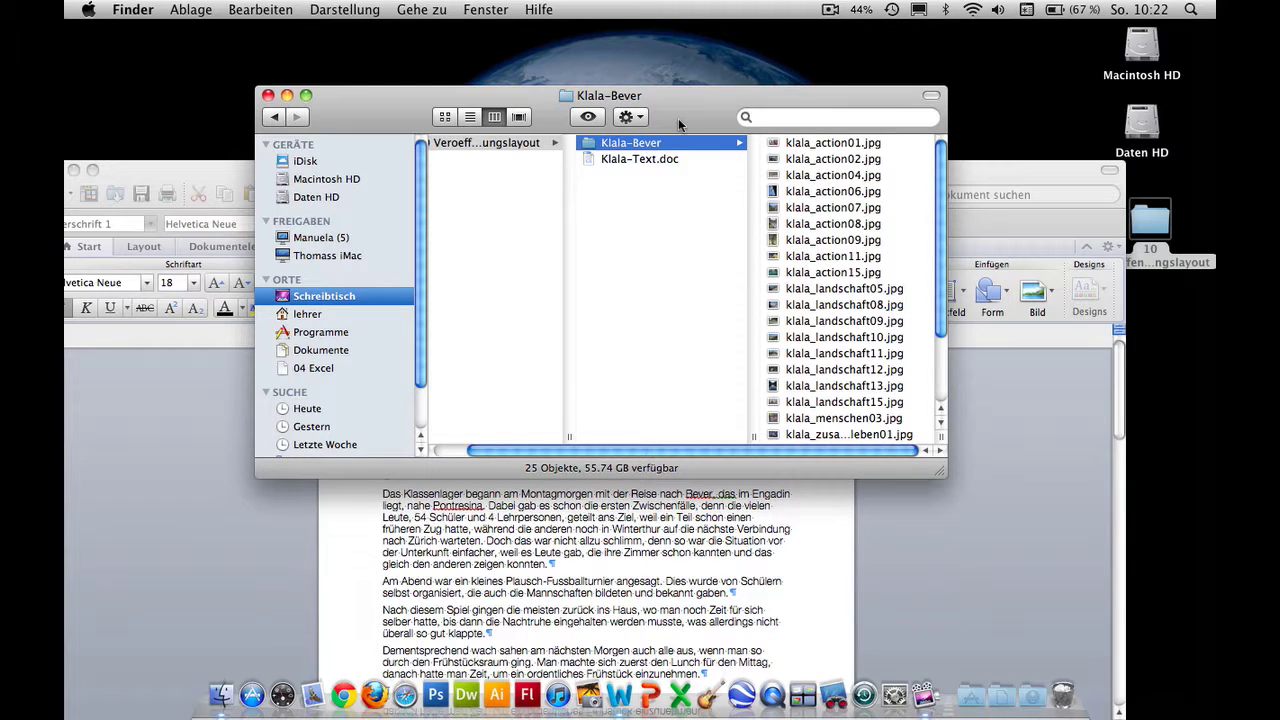
pyautogui.doubleClick(231, 165)
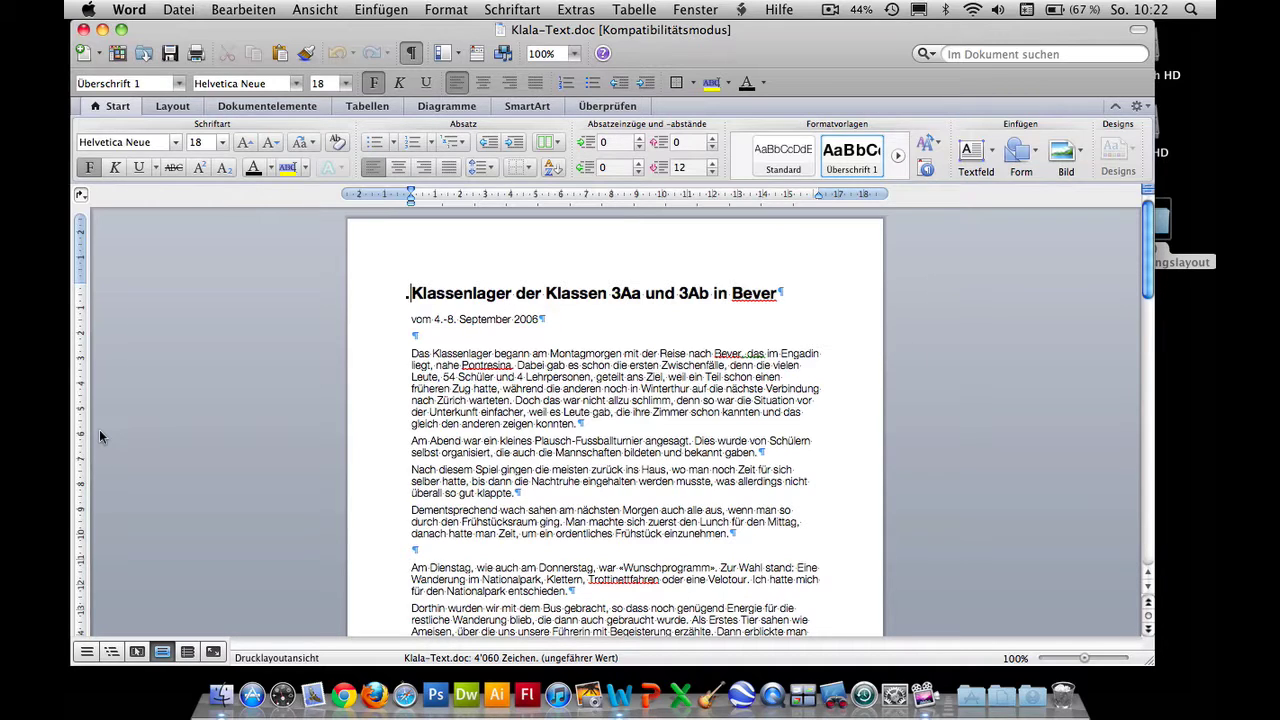
# Step: Open the template gallery filtered to Layoutansicht für Veröffentlichungen newsletter templates
pyautogui.click(184, 10)
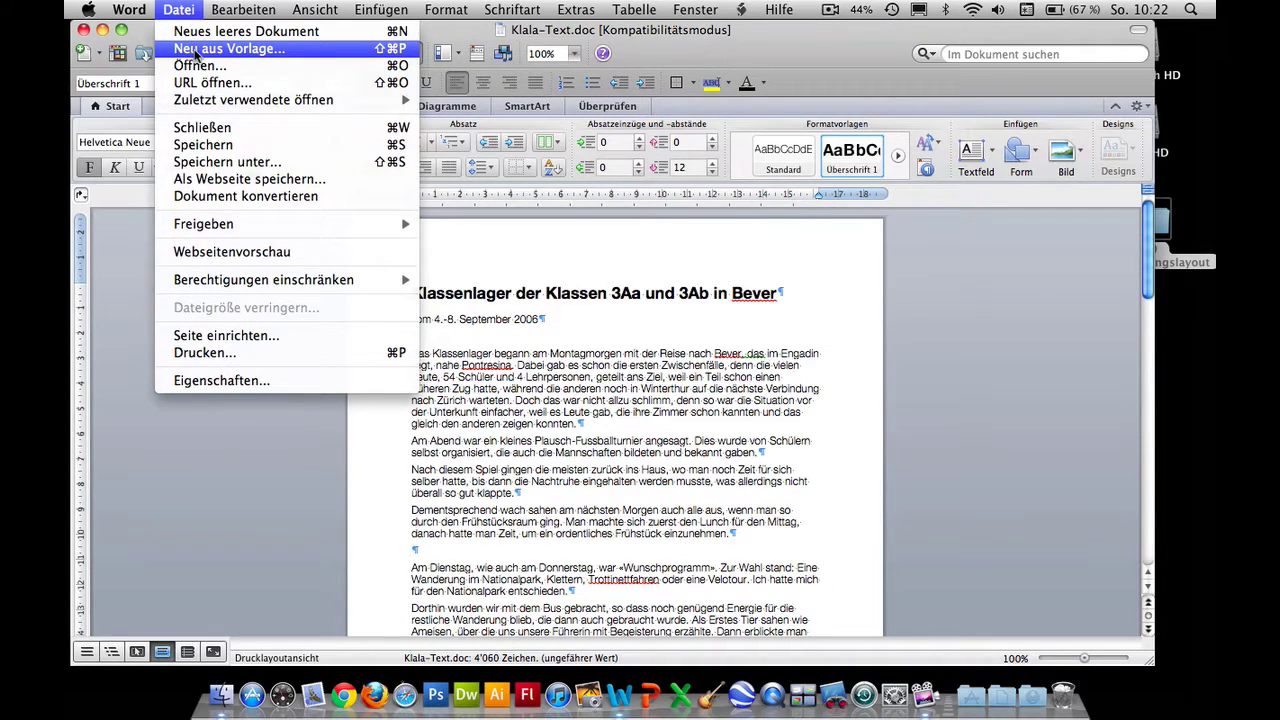
pyautogui.click(196, 50)
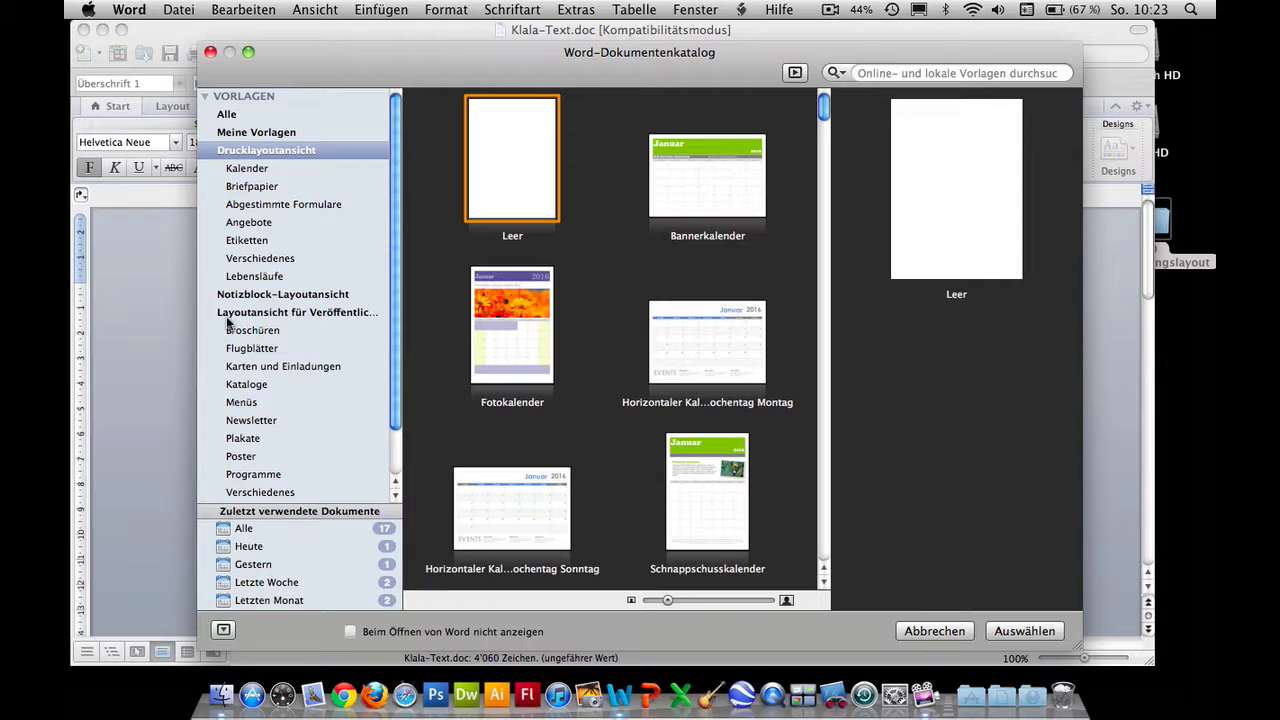
pyautogui.click(232, 314)
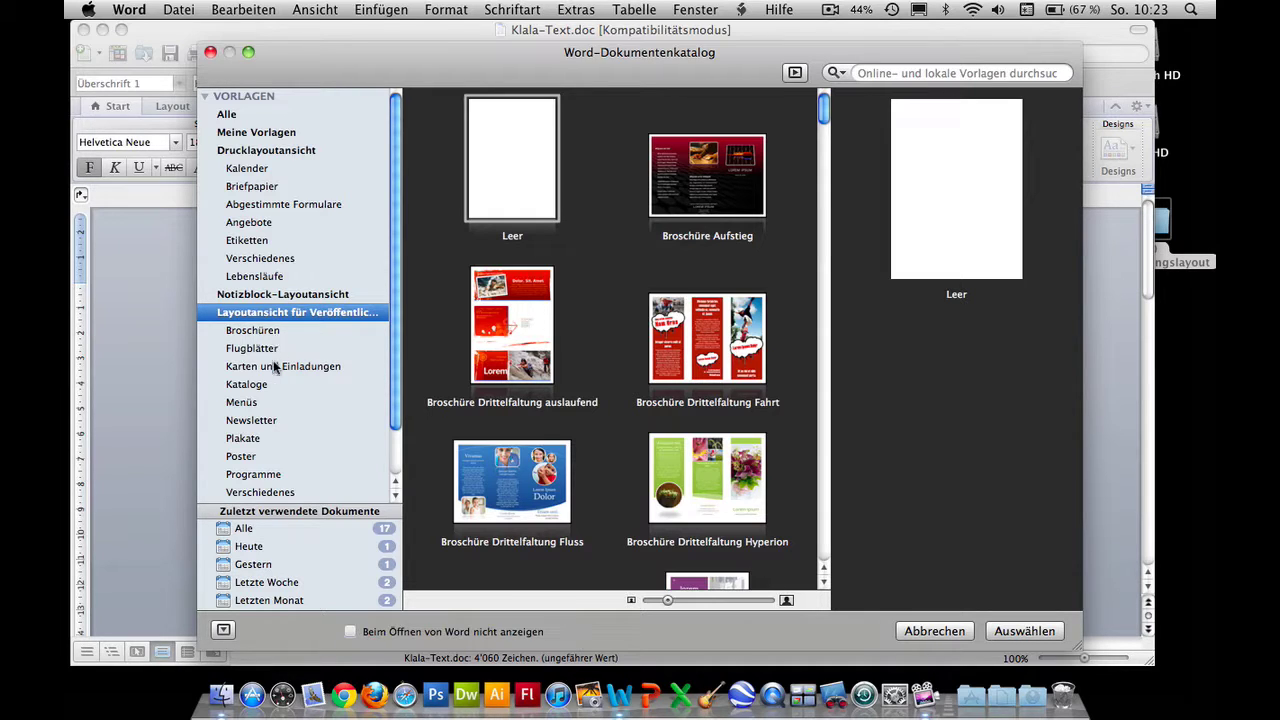
pyautogui.click(262, 421)
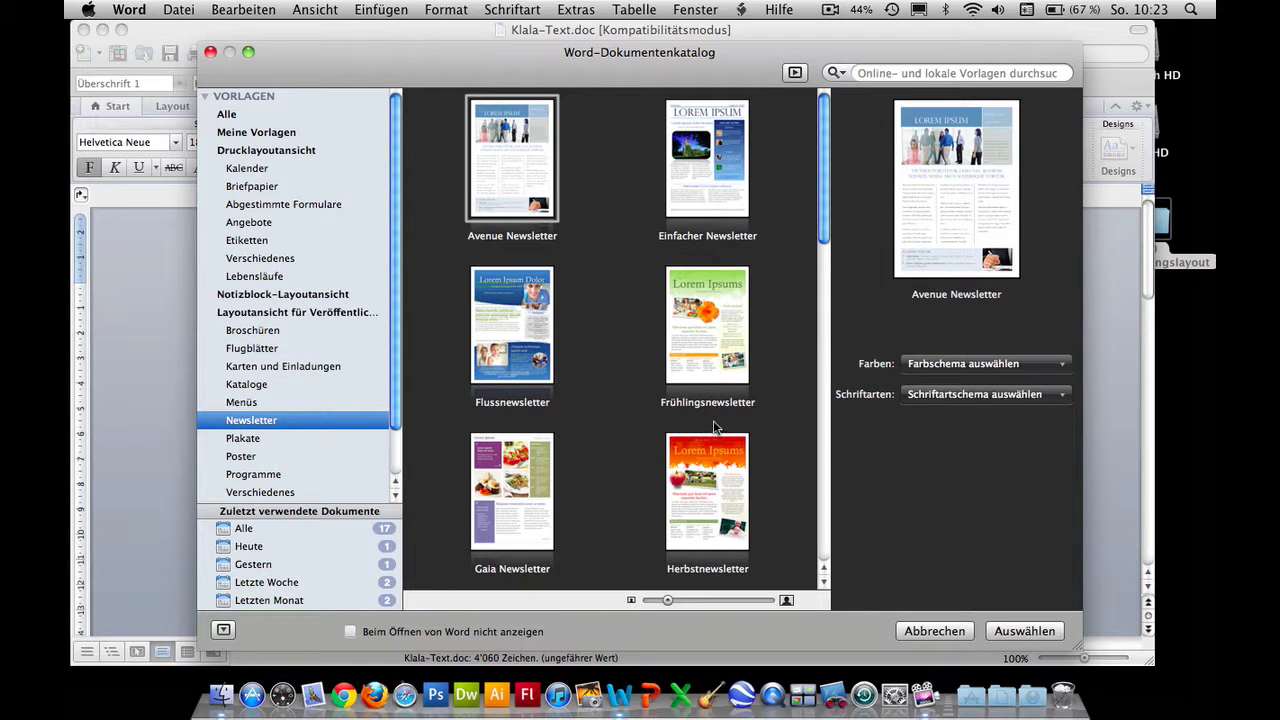
# Step: Select the Herbstnewsletter template and preview its pages 2 through 5
pyautogui.click(707, 490)
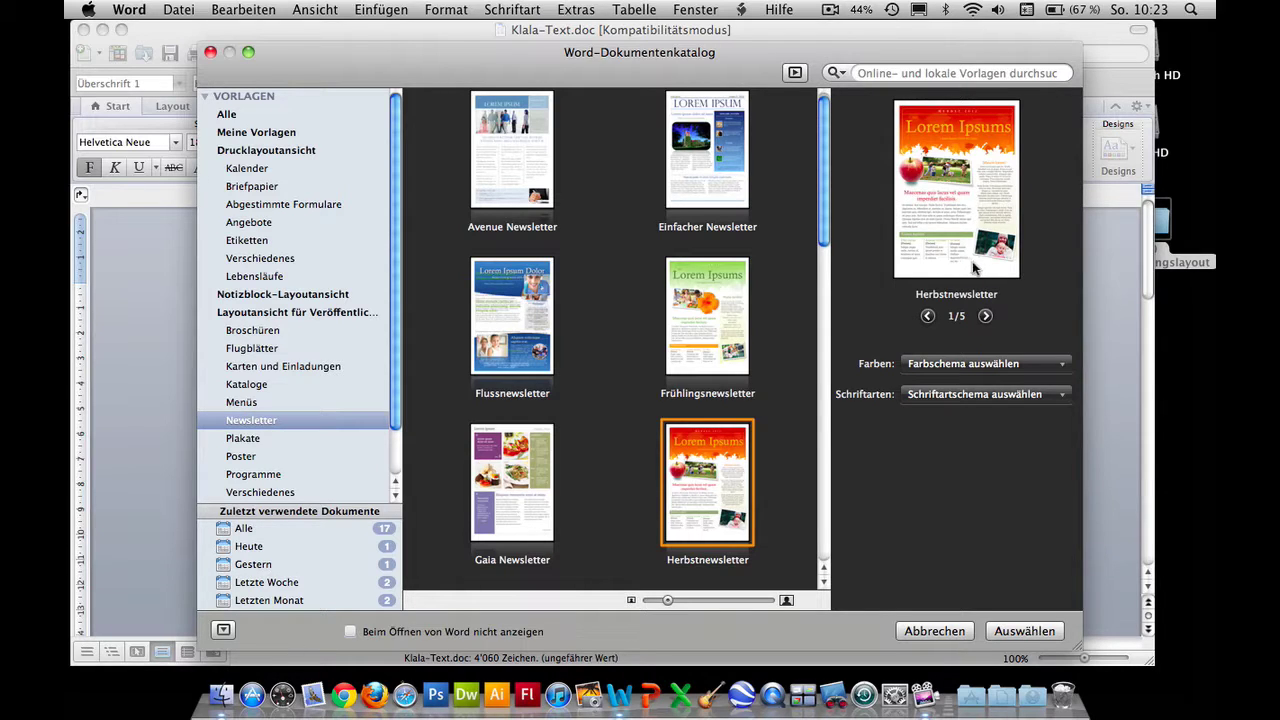
pyautogui.click(985, 316)
pyautogui.click(985, 316)
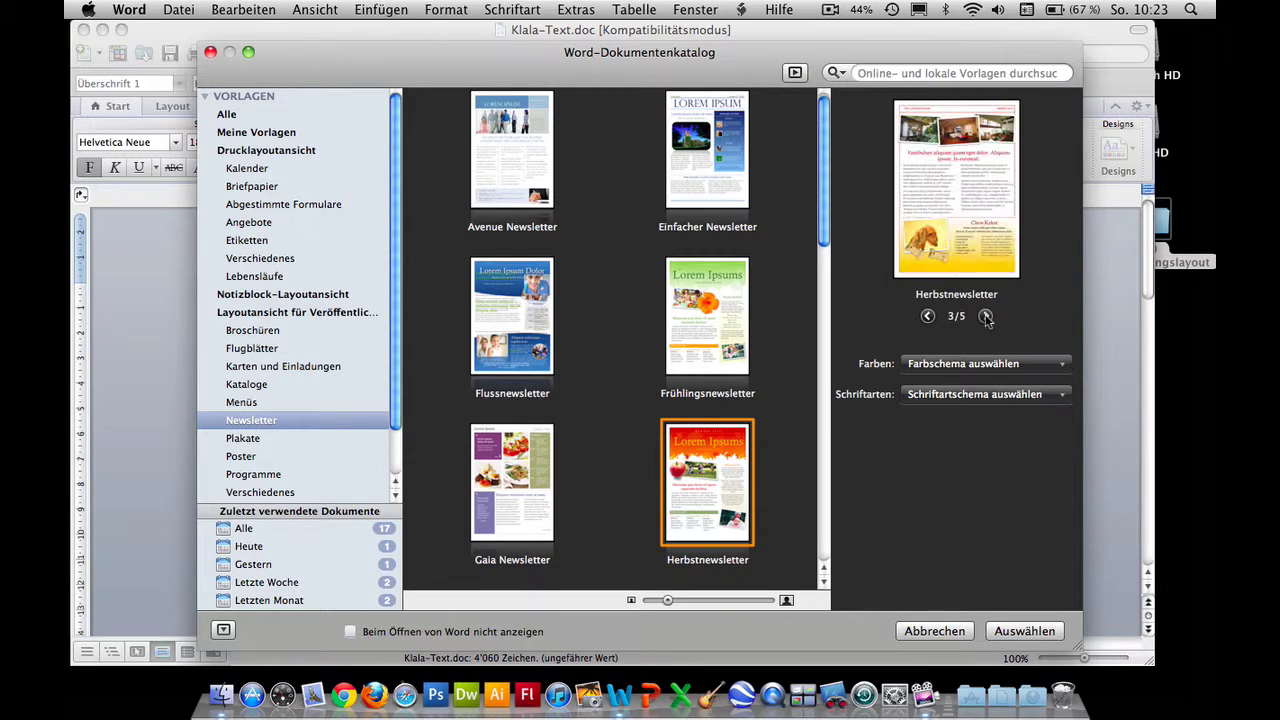
pyautogui.click(985, 316)
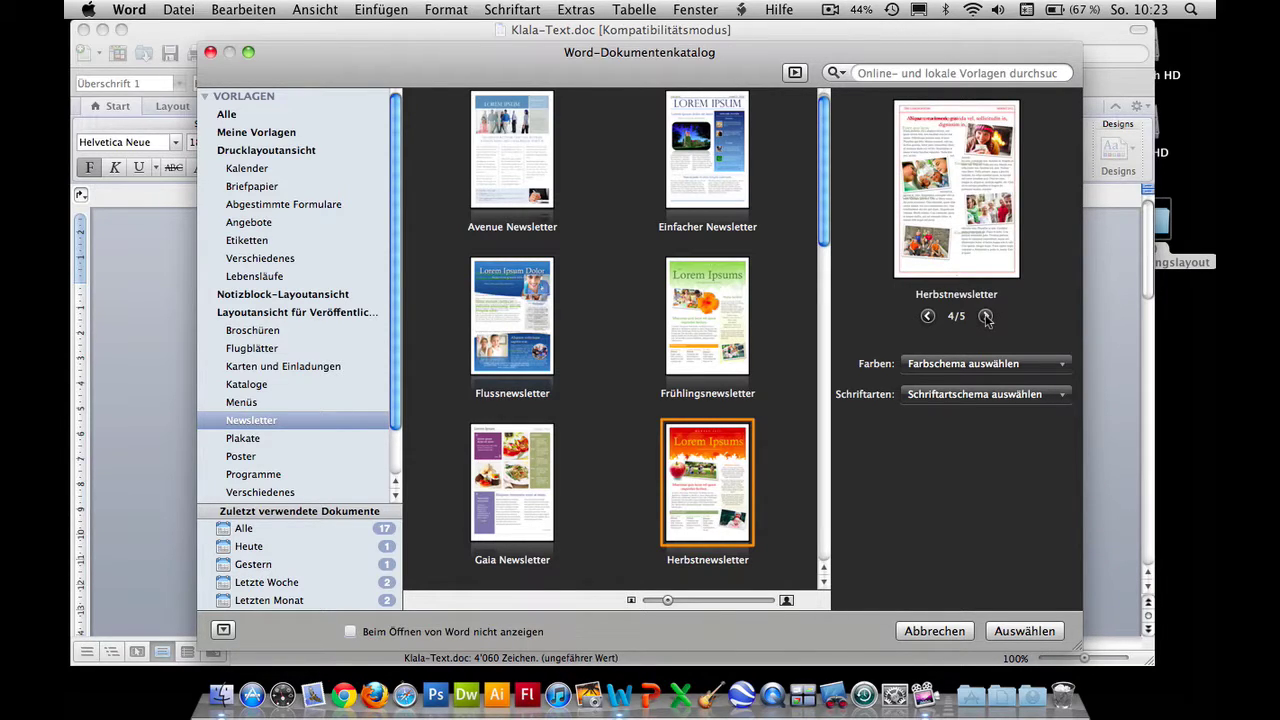
pyautogui.click(985, 316)
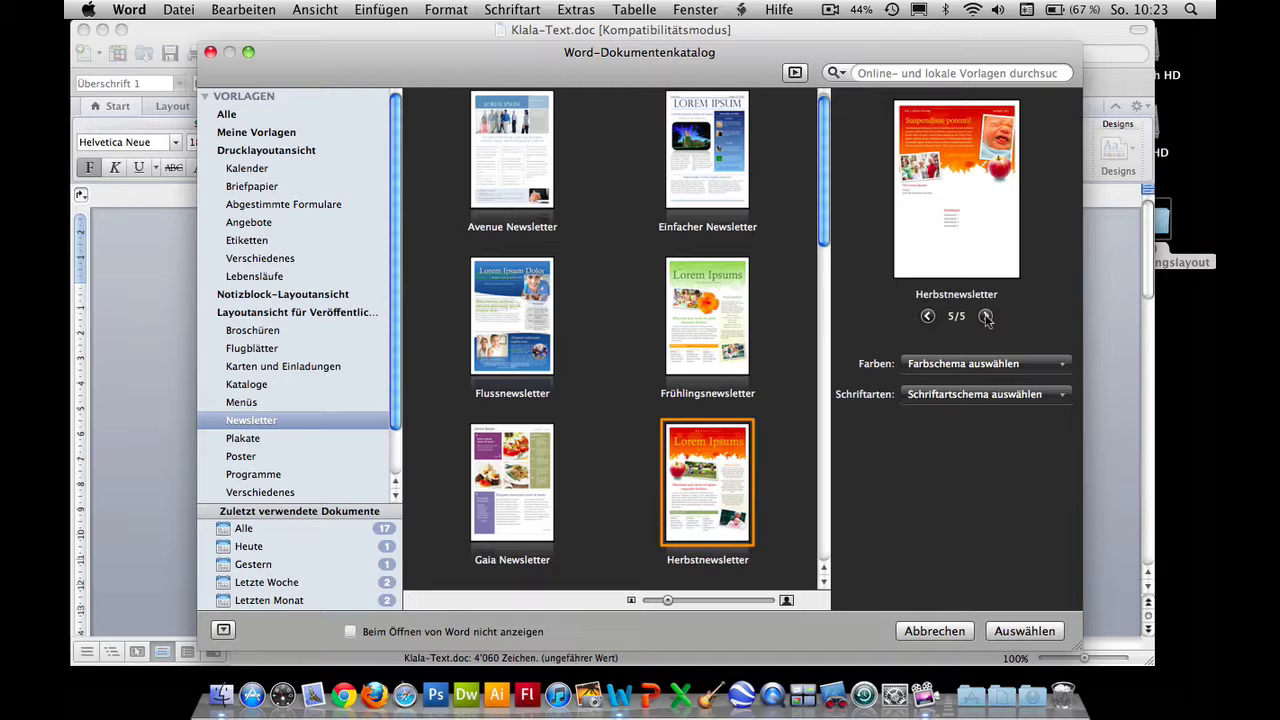
# Step: Check the Farben and Schriftarten schemes, leaving both at their defaults
pyautogui.click(1065, 368)
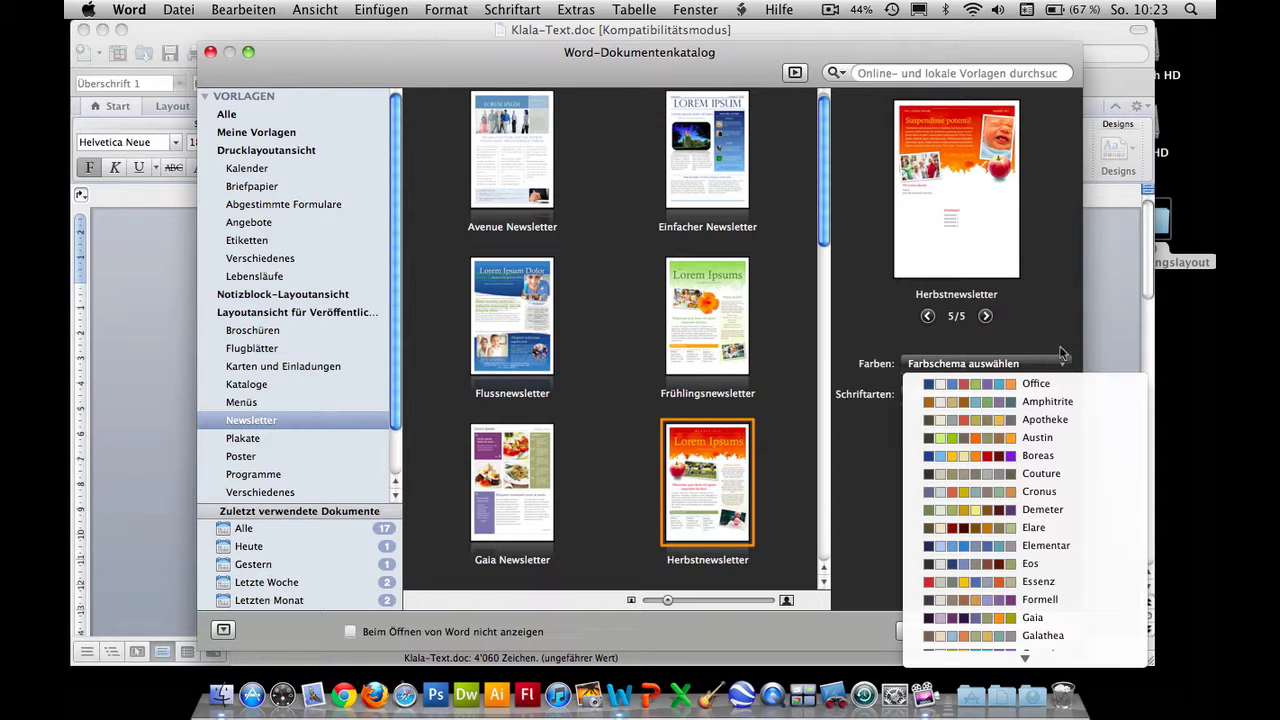
pyautogui.click(1055, 325)
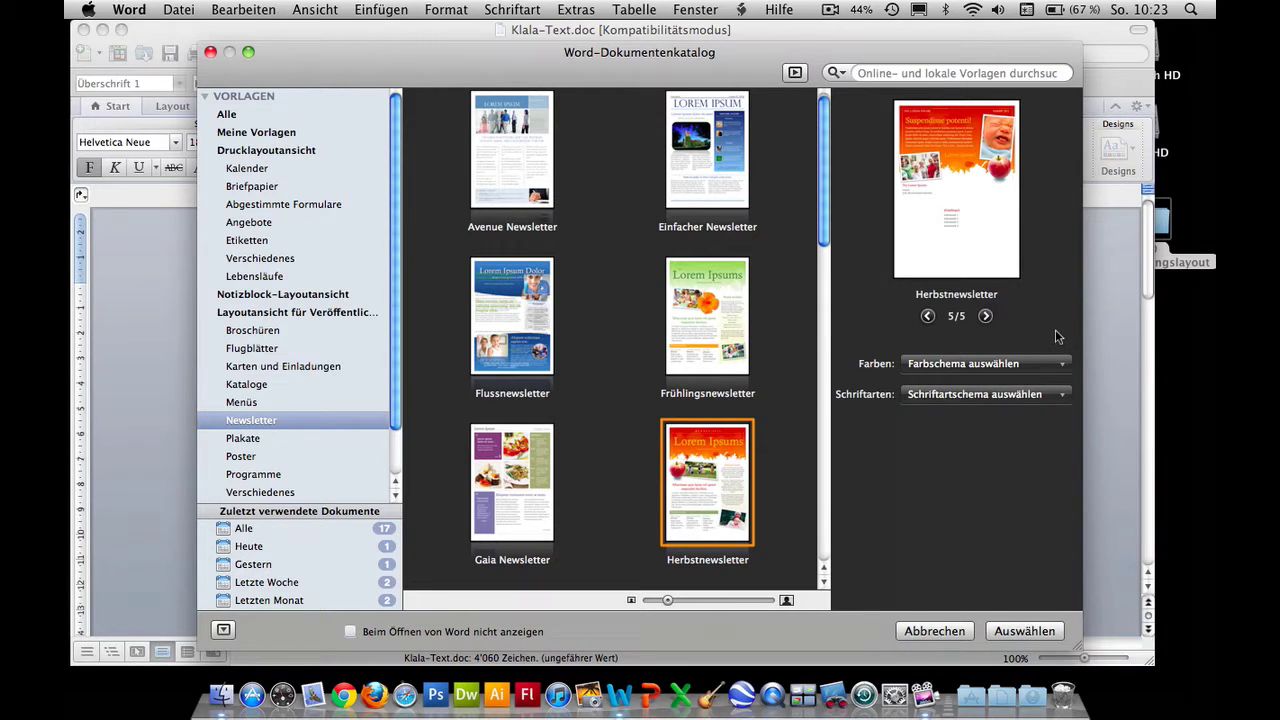
pyautogui.click(1062, 400)
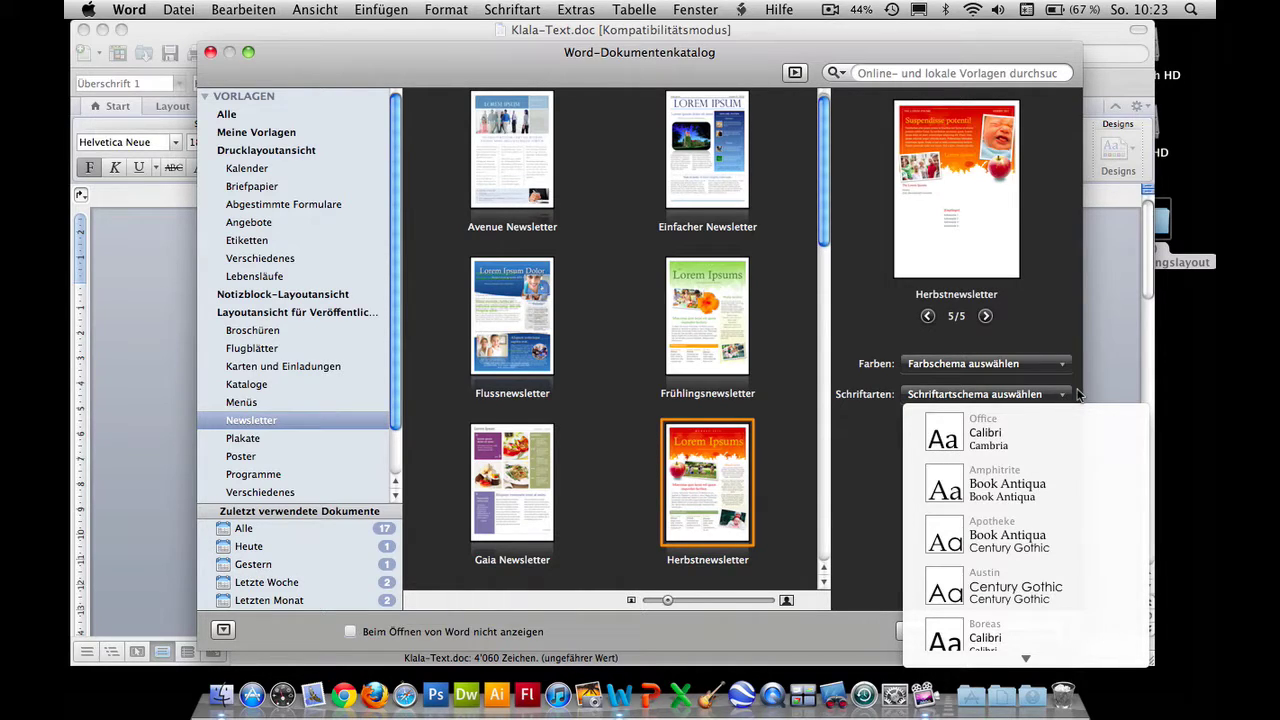
pyautogui.click(1078, 395)
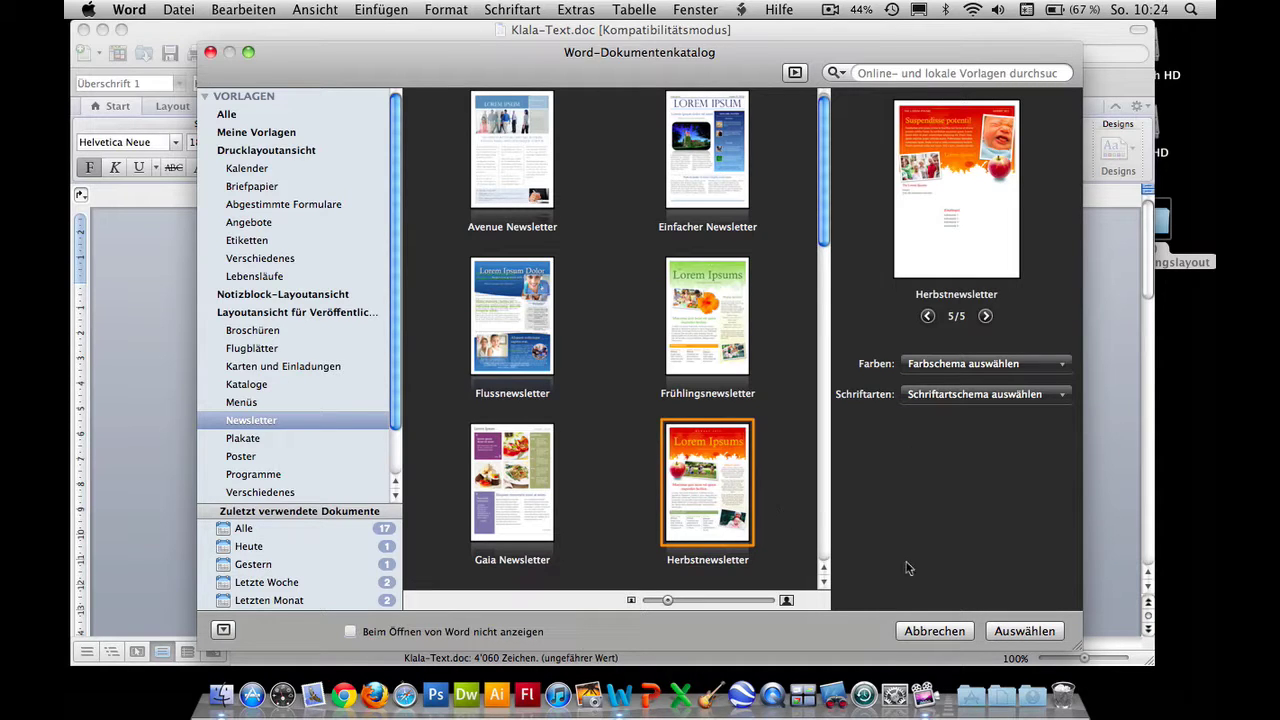
# Step: Create the Herbstnewsletter document and set the workspace background to Graphit
pyautogui.click(1015, 633)
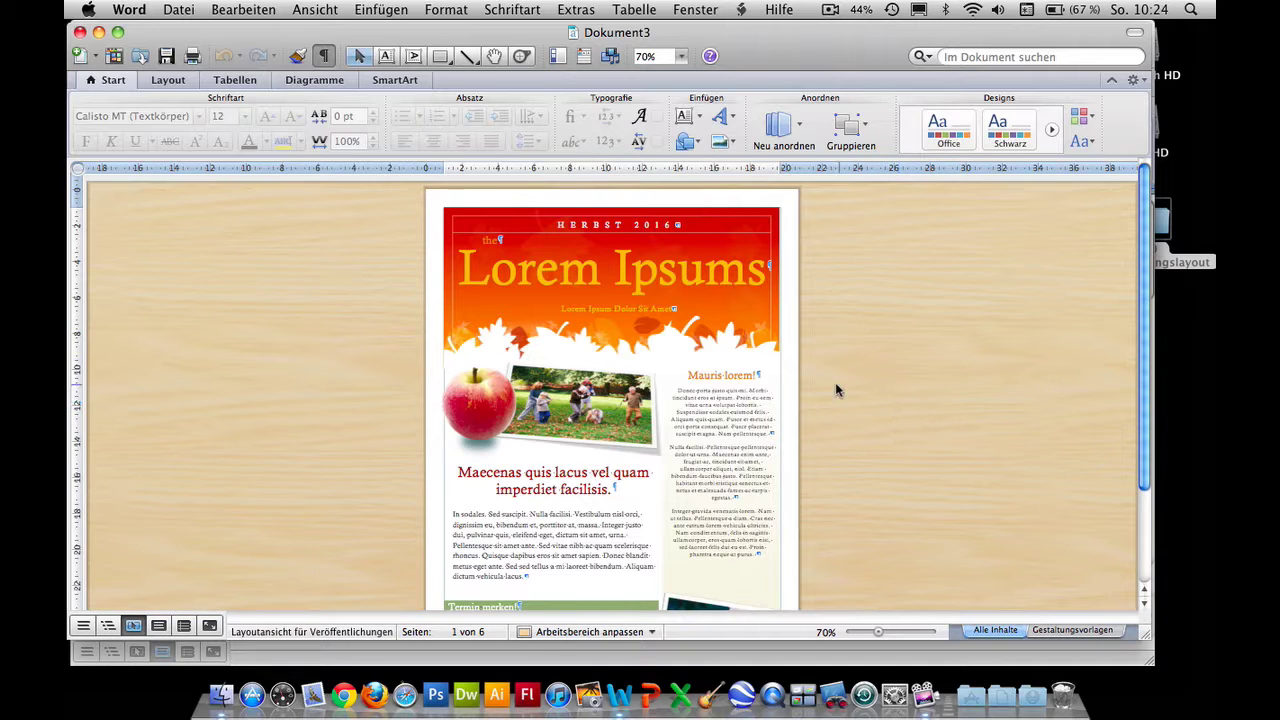
pyautogui.click(640, 632)
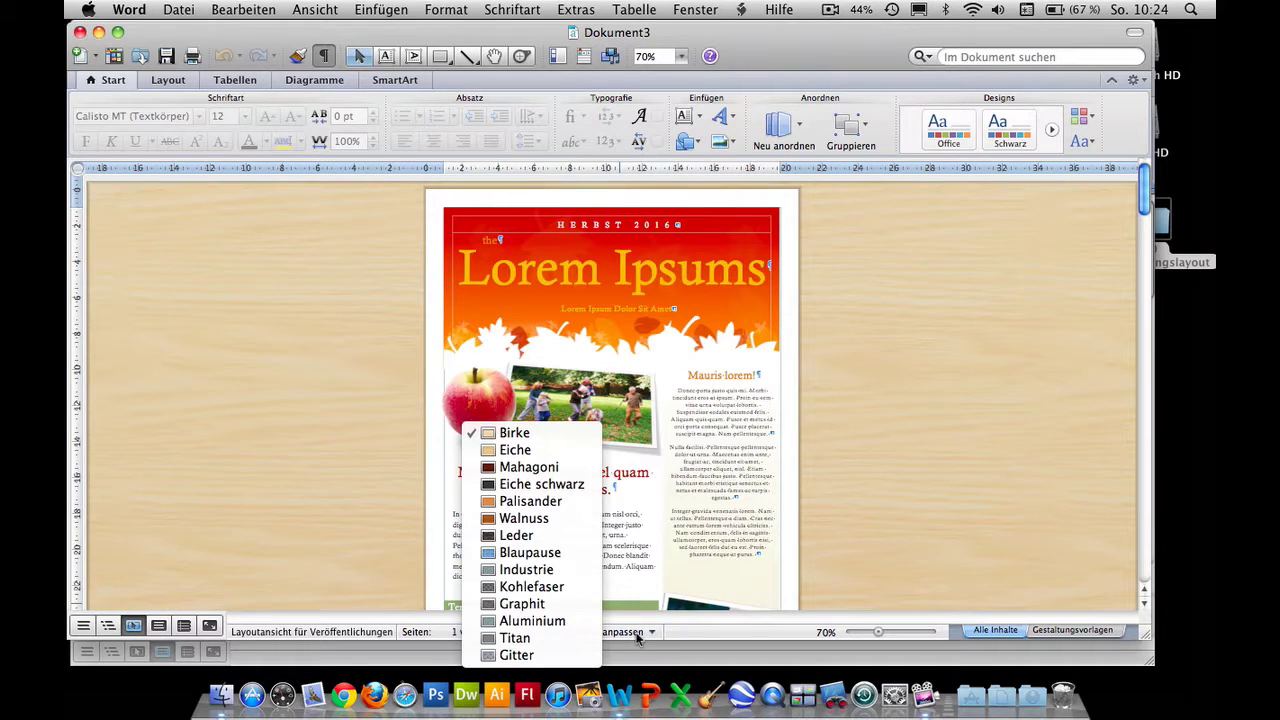
pyautogui.click(522, 604)
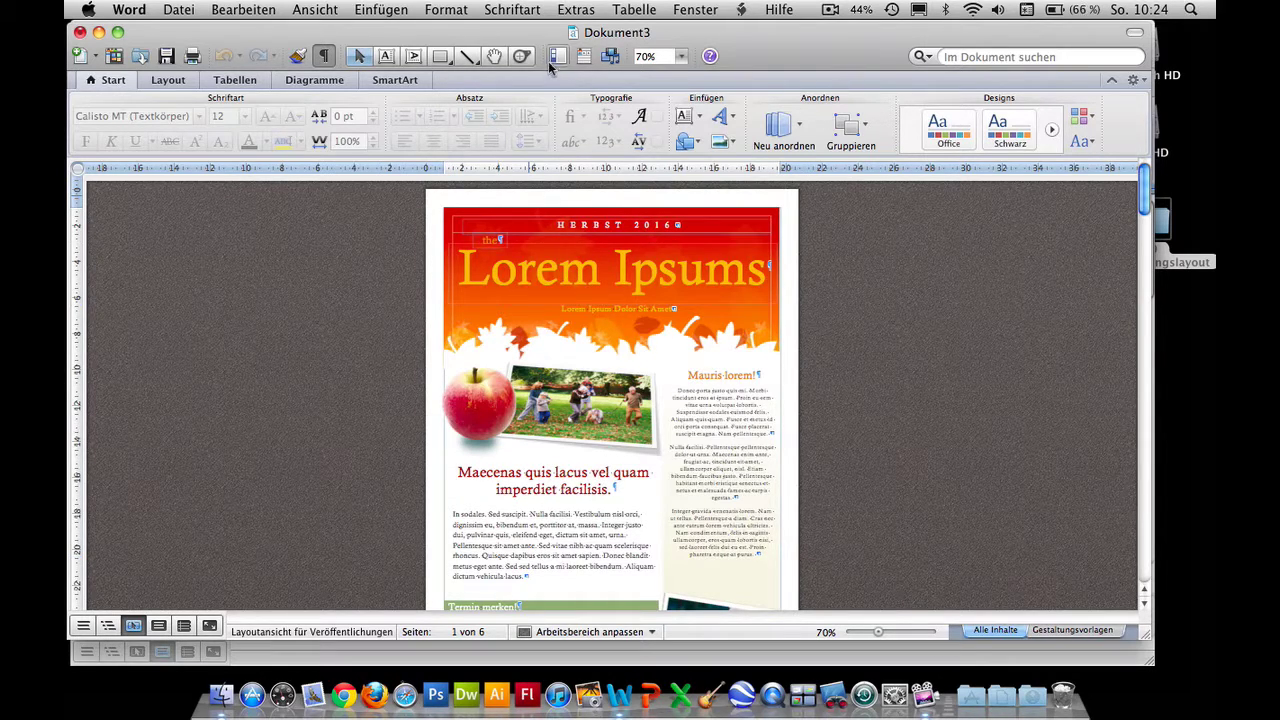
pyautogui.click(468, 57)
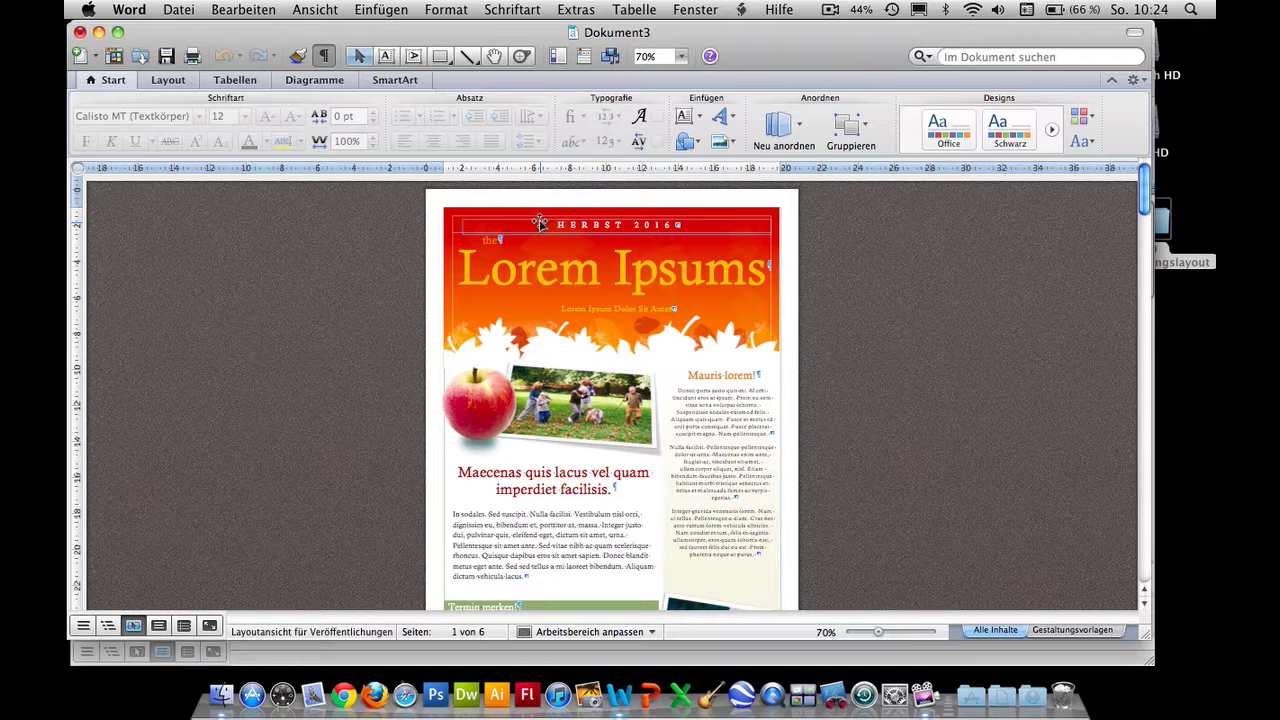
pyautogui.click(601, 443)
pyautogui.click(571, 491)
pyautogui.click(628, 530)
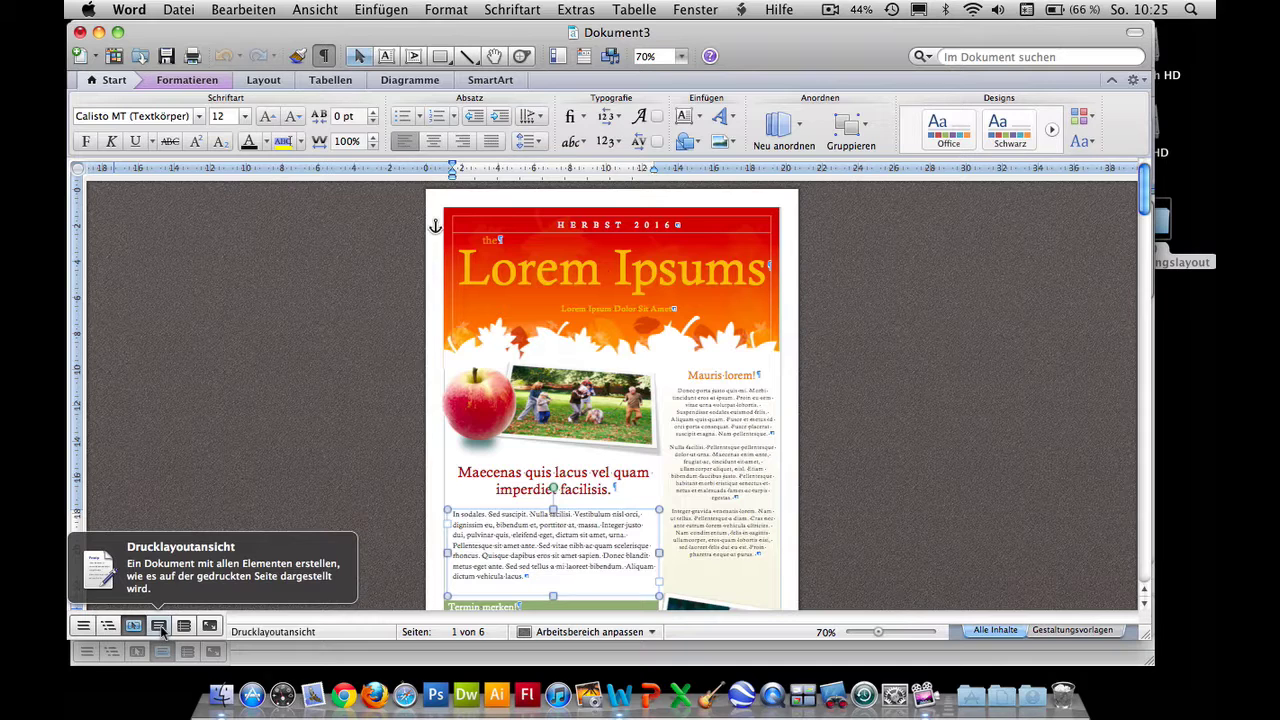
# Step: Switch to Drucklayoutansicht and back to the publishing layout view
pyautogui.click(161, 629)
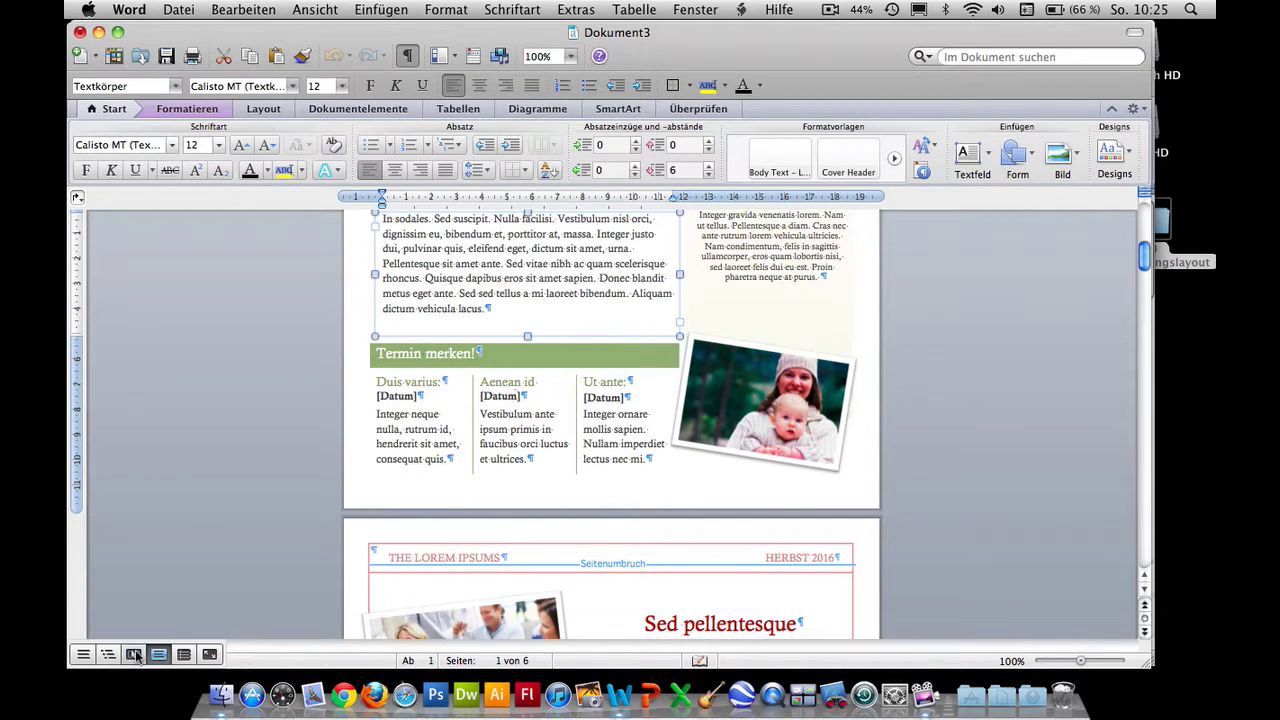
pyautogui.click(134, 655)
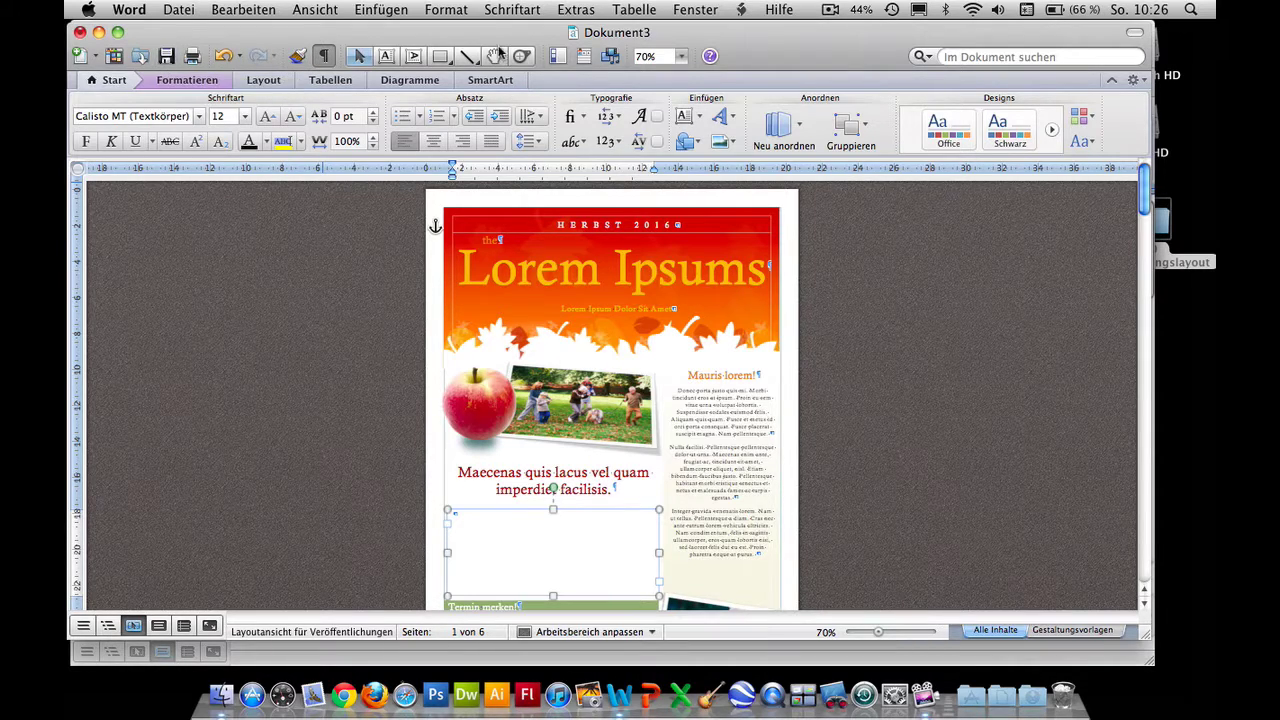
# Step: Show page thumbnails, browse pages 2 and 3, and drag page 3 ahead of page 2
pyautogui.click(560, 57)
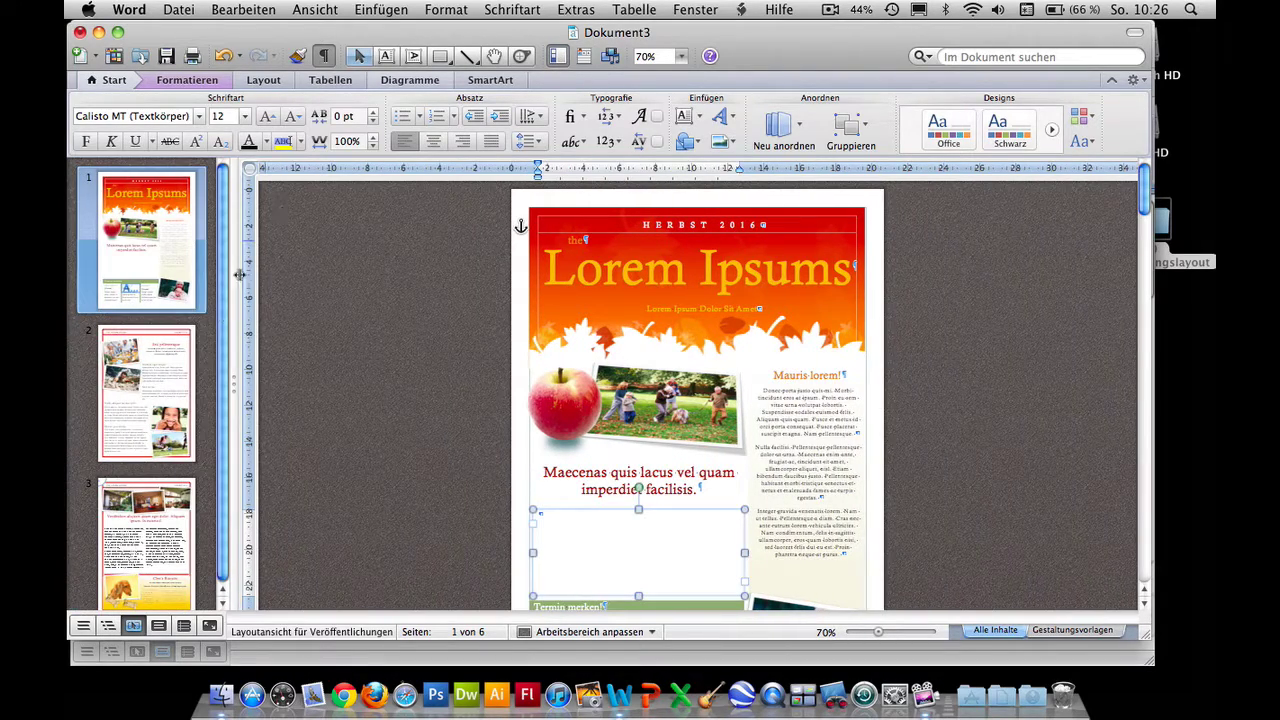
pyautogui.click(160, 425)
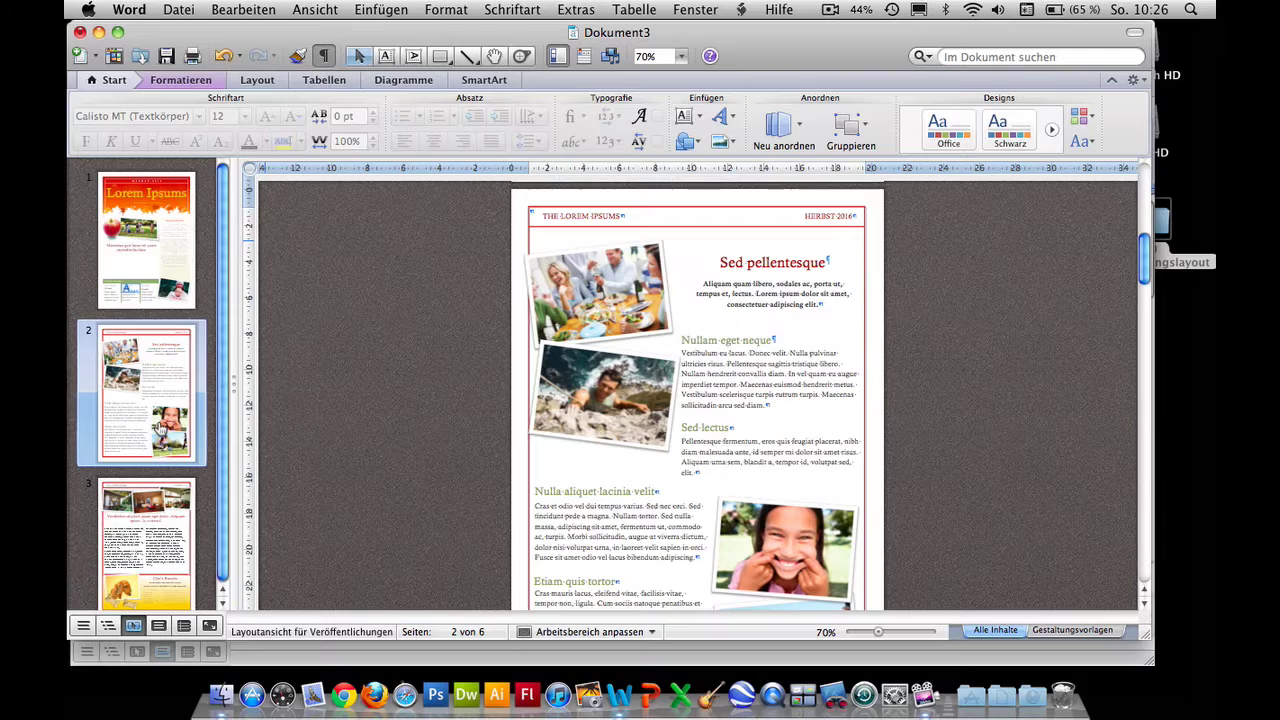
pyautogui.click(150, 528)
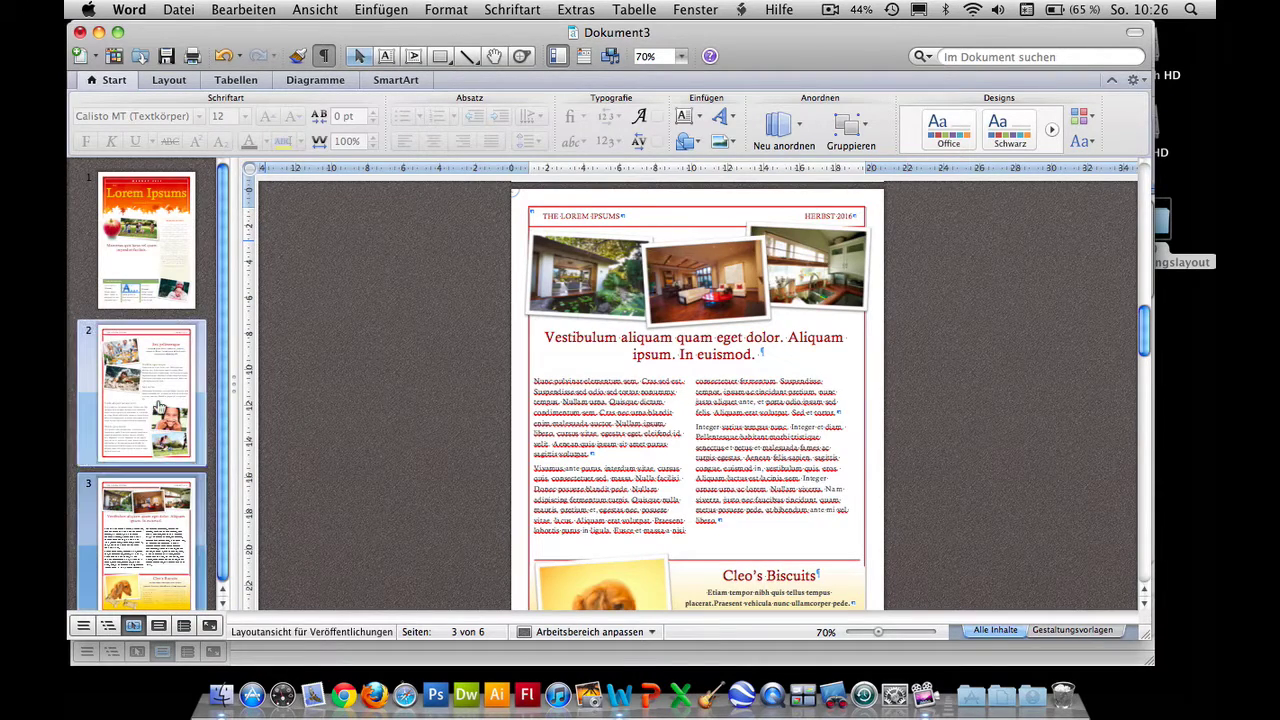
pyautogui.click(160, 406)
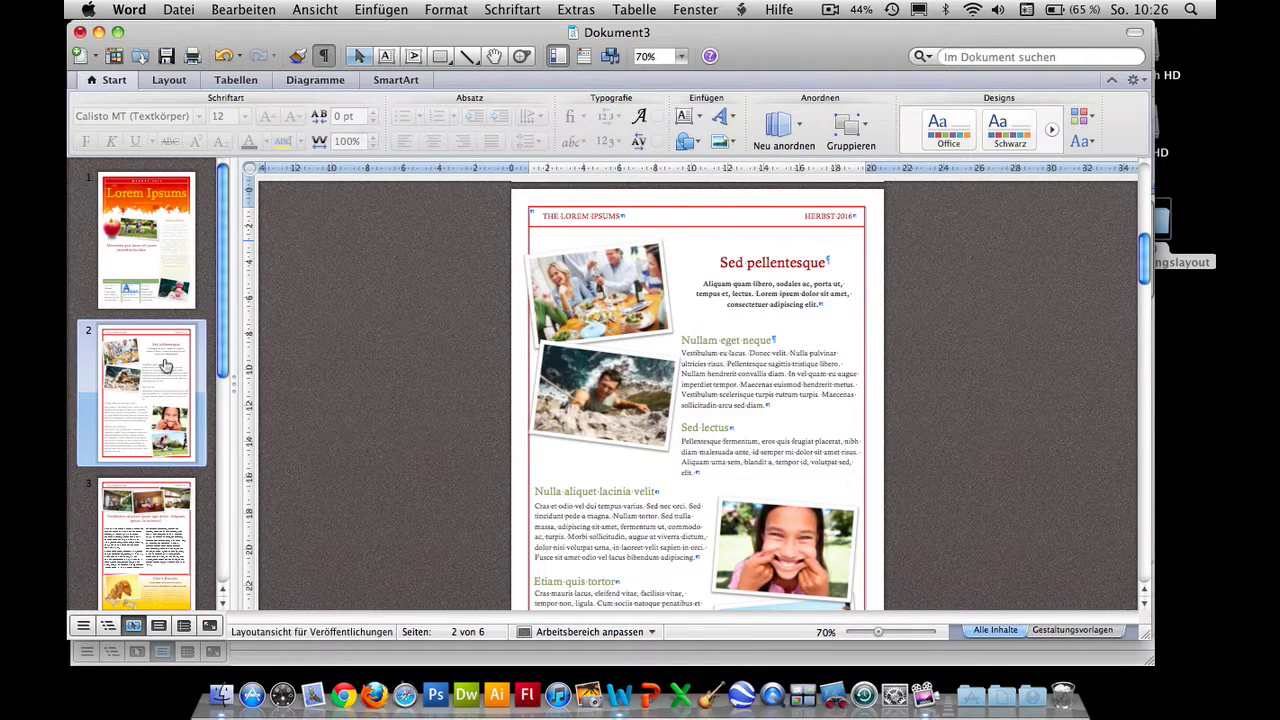
pyautogui.click(170, 545)
pyautogui.moveTo(170, 545); pyautogui.dragTo(178, 350)
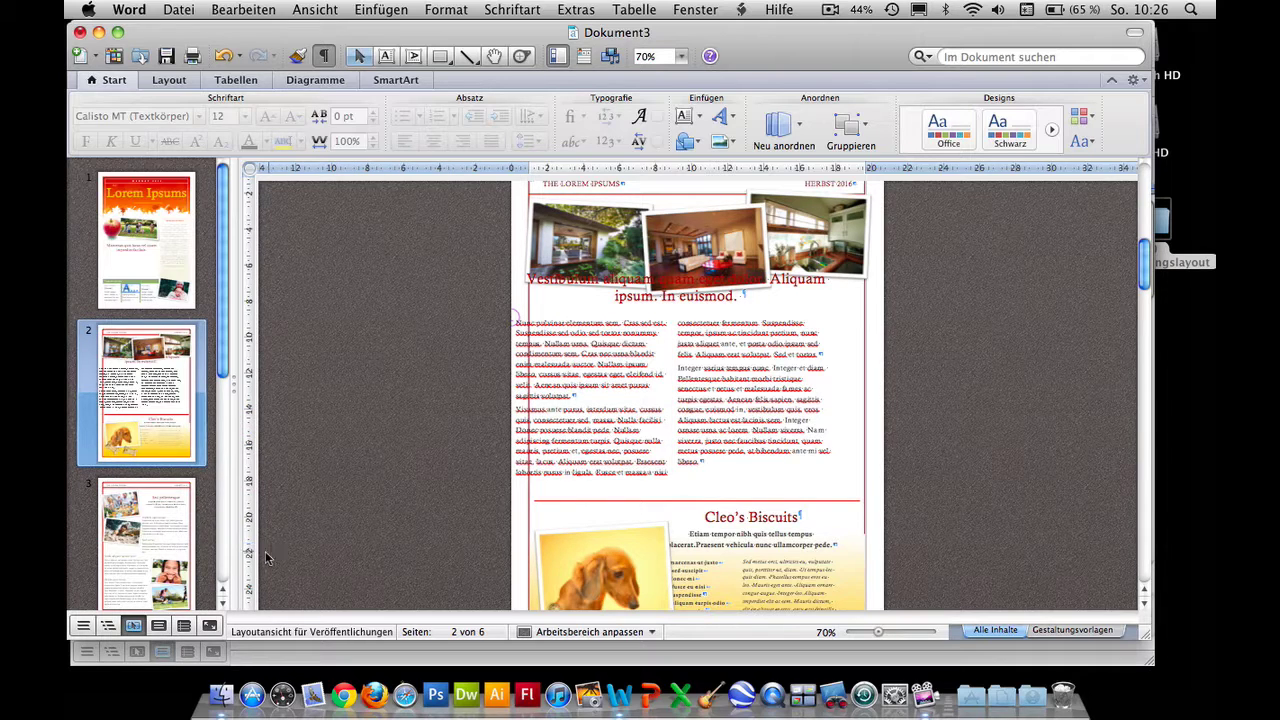
# Step: Inspect the page options and Layout Hinzufügen choices unused, then go to page 1
pyautogui.rightClick(137, 381)
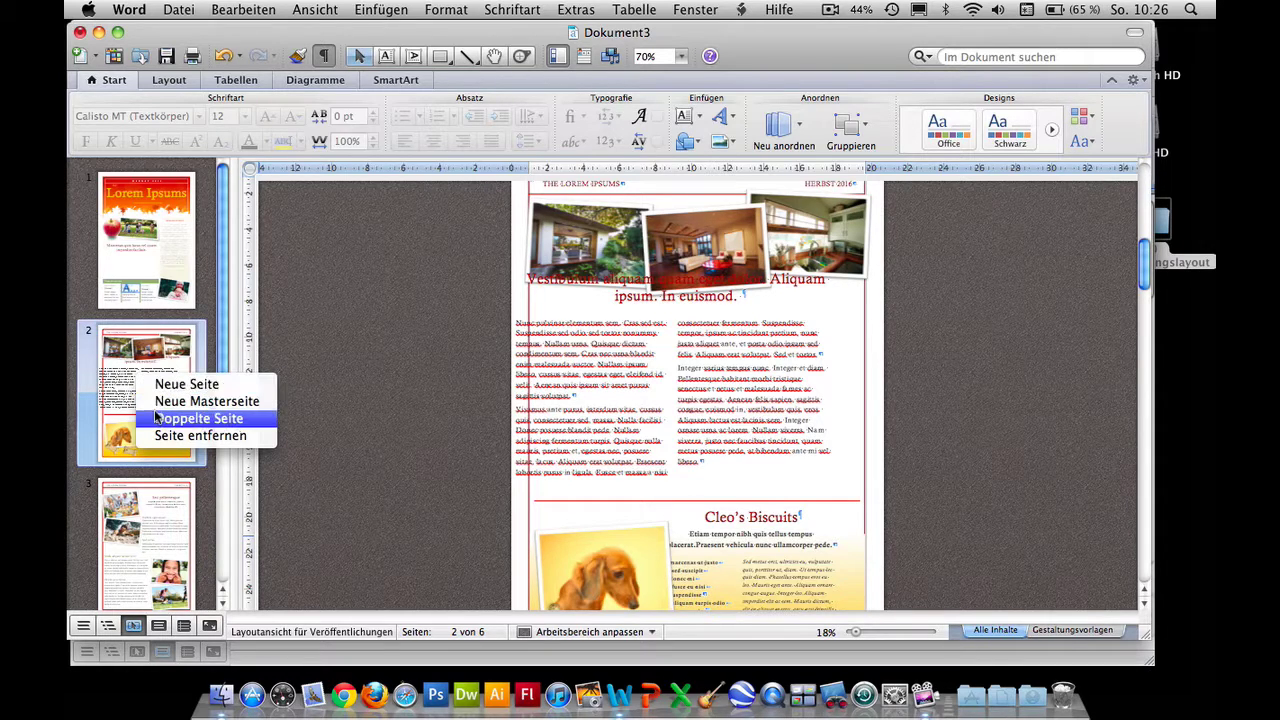
pyautogui.click(82, 348)
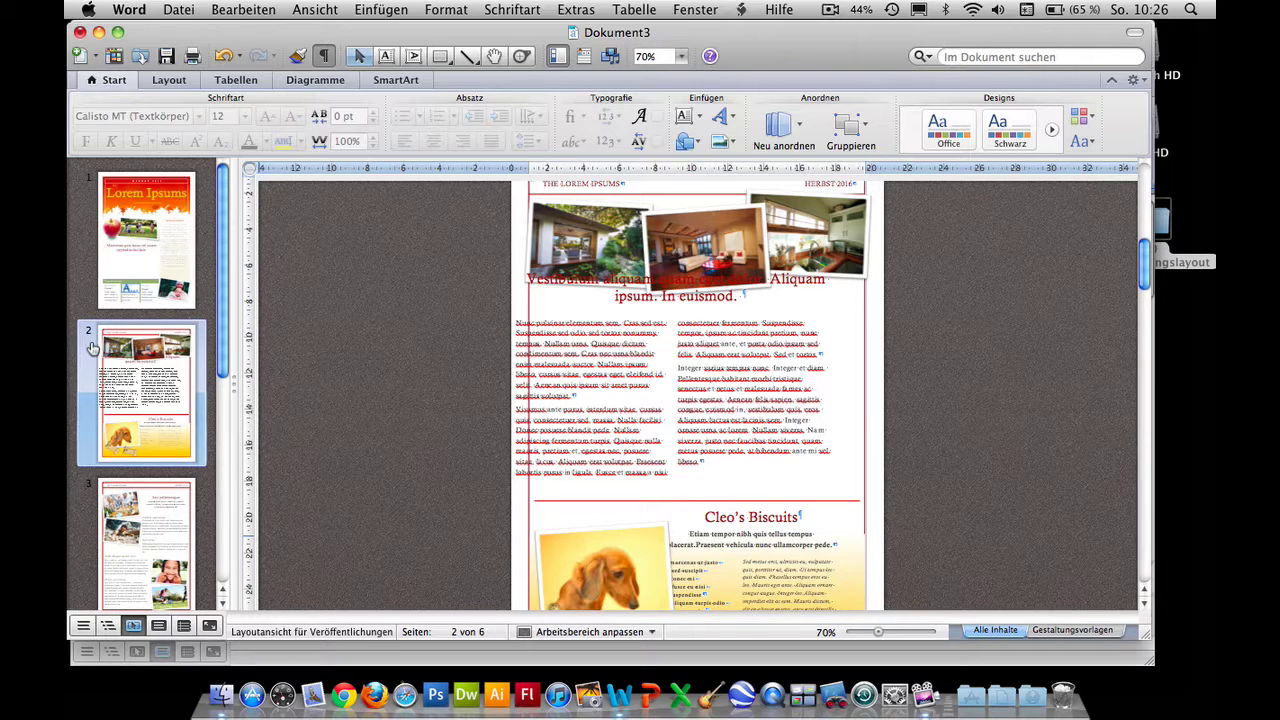
pyautogui.click(168, 82)
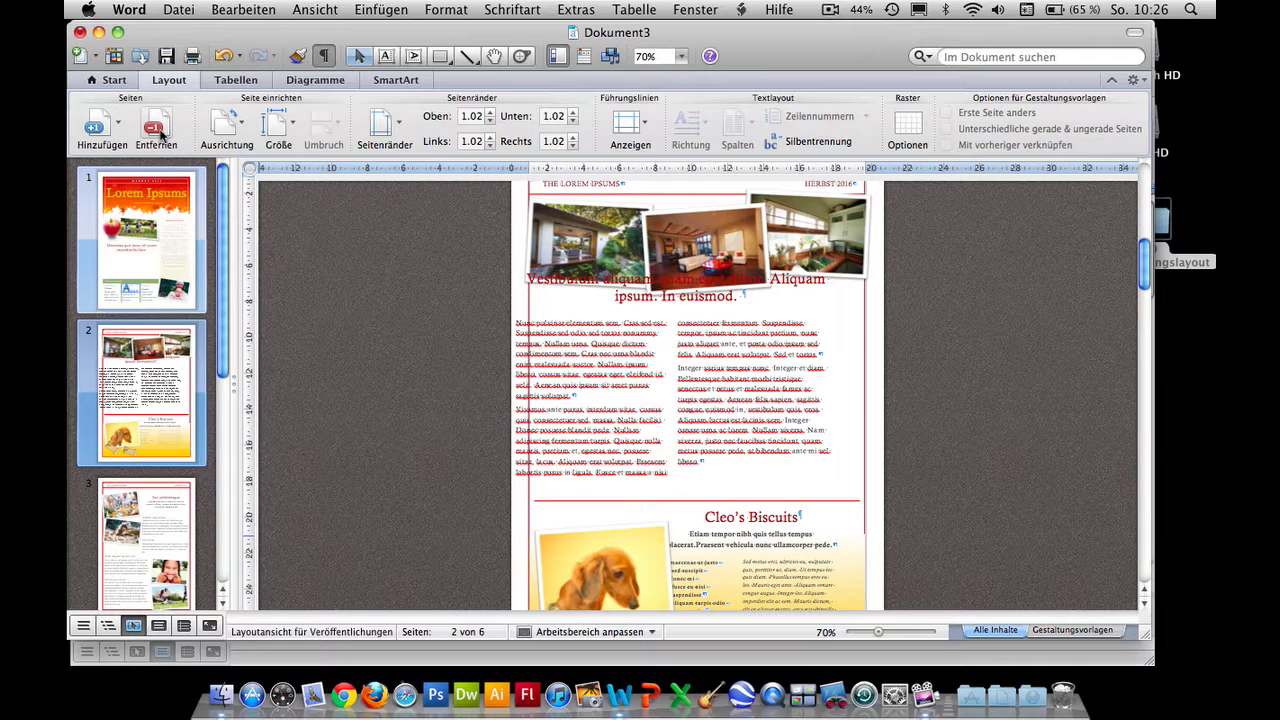
pyautogui.click(116, 128)
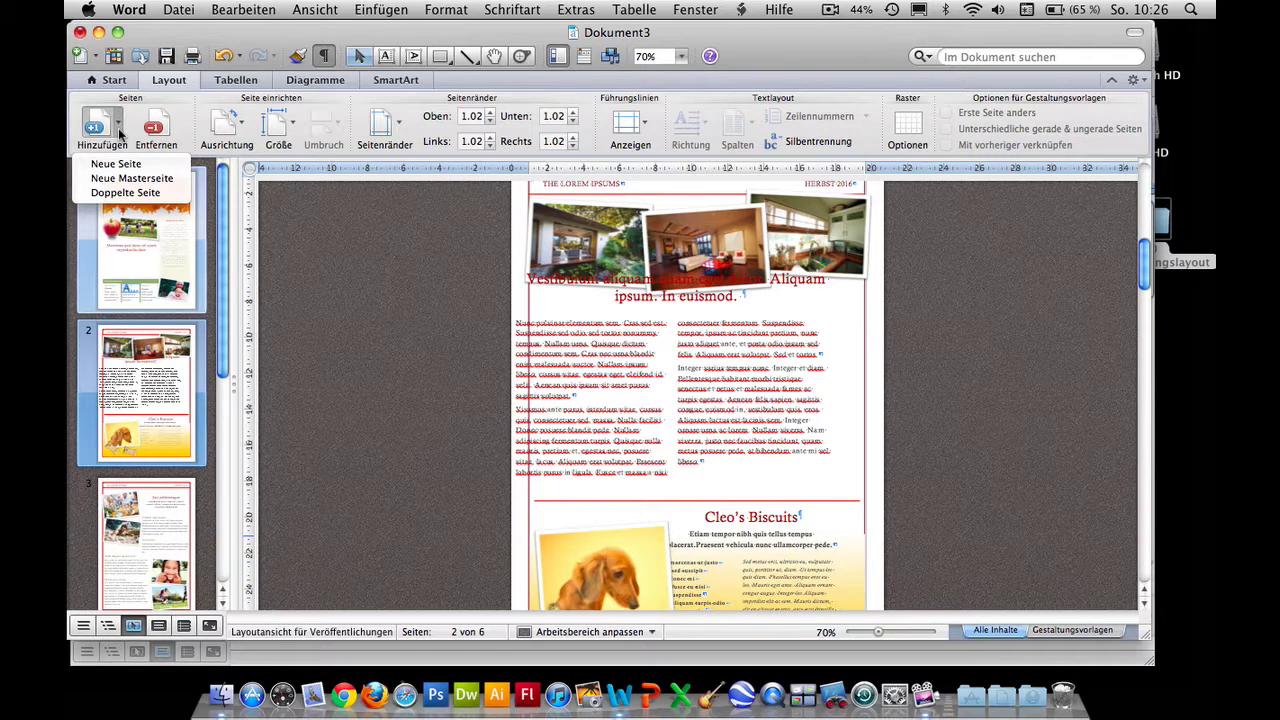
pyautogui.click(118, 133)
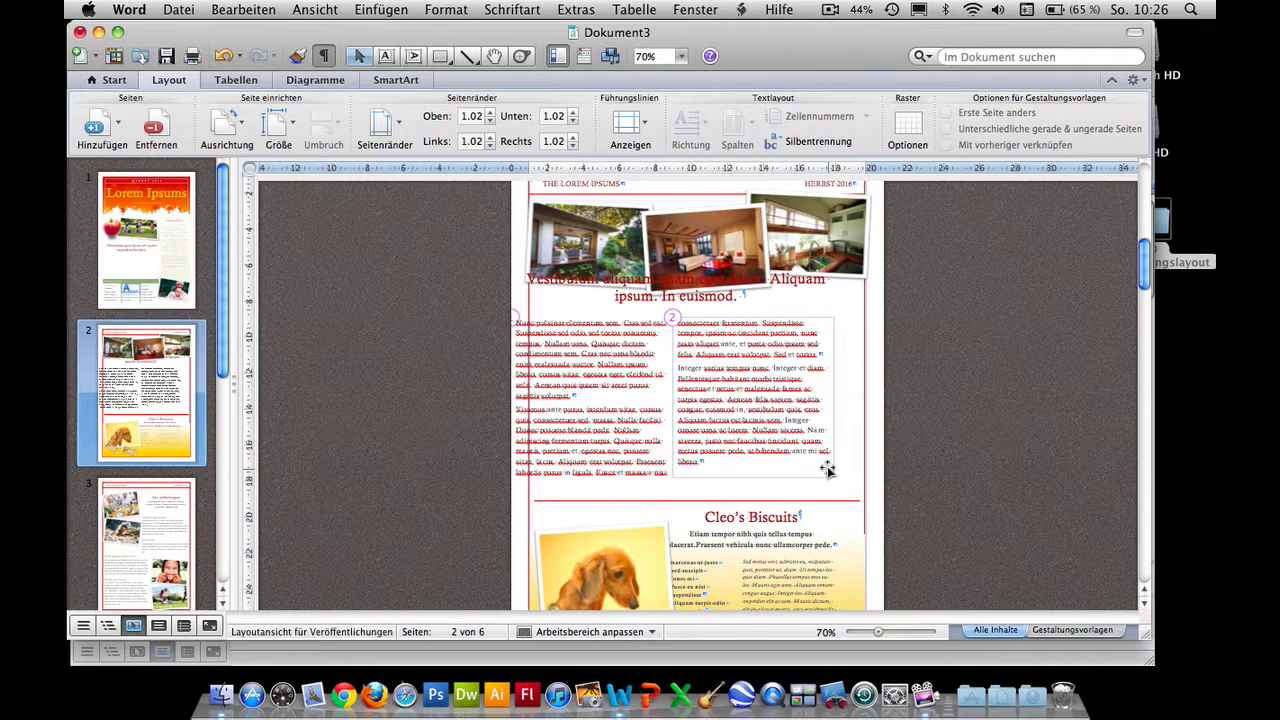
pyautogui.click(142, 273)
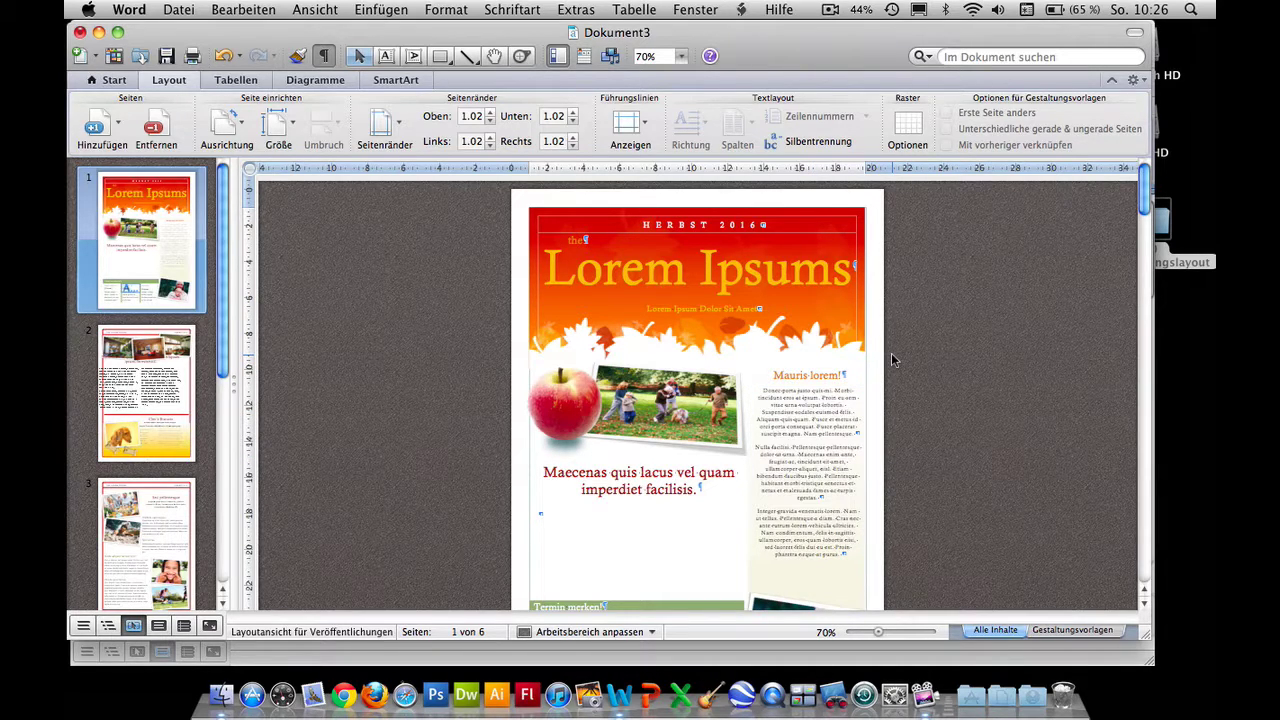
# Step: Shorten the orange autumn-leaf header image on page 1's master layout, then show all content
pyautogui.click(1071, 630)
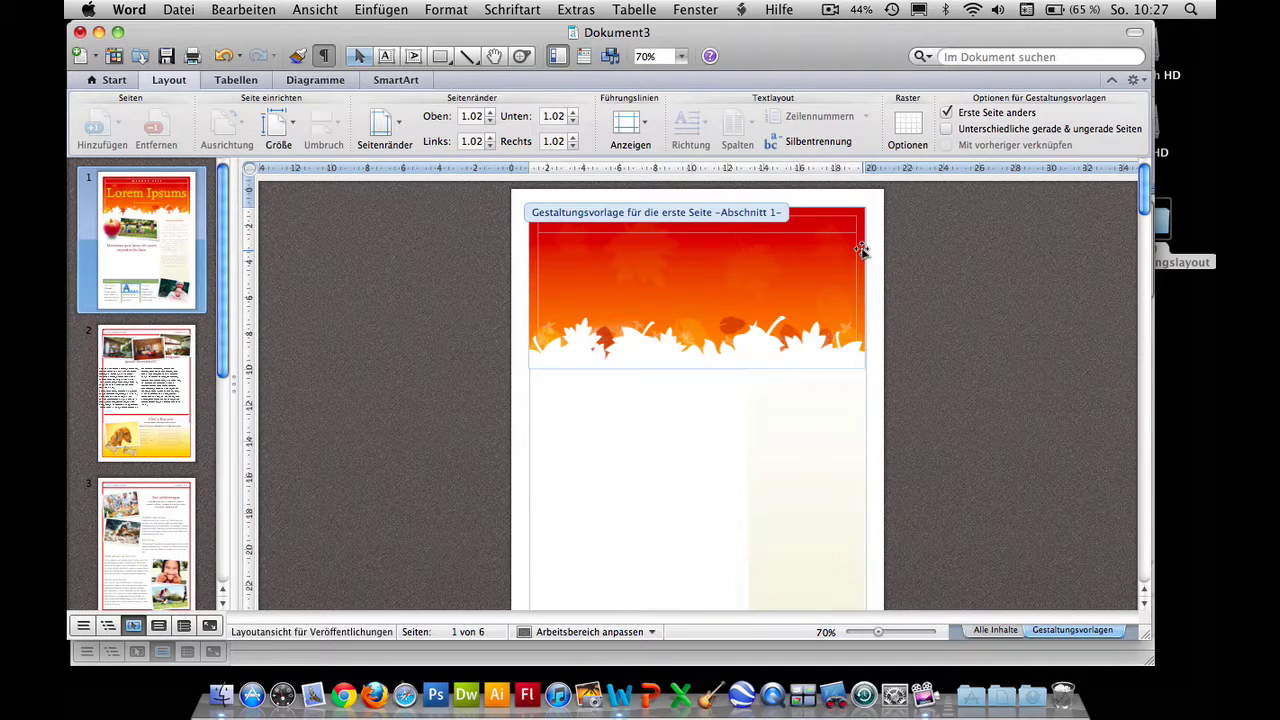
pyautogui.click(862, 248)
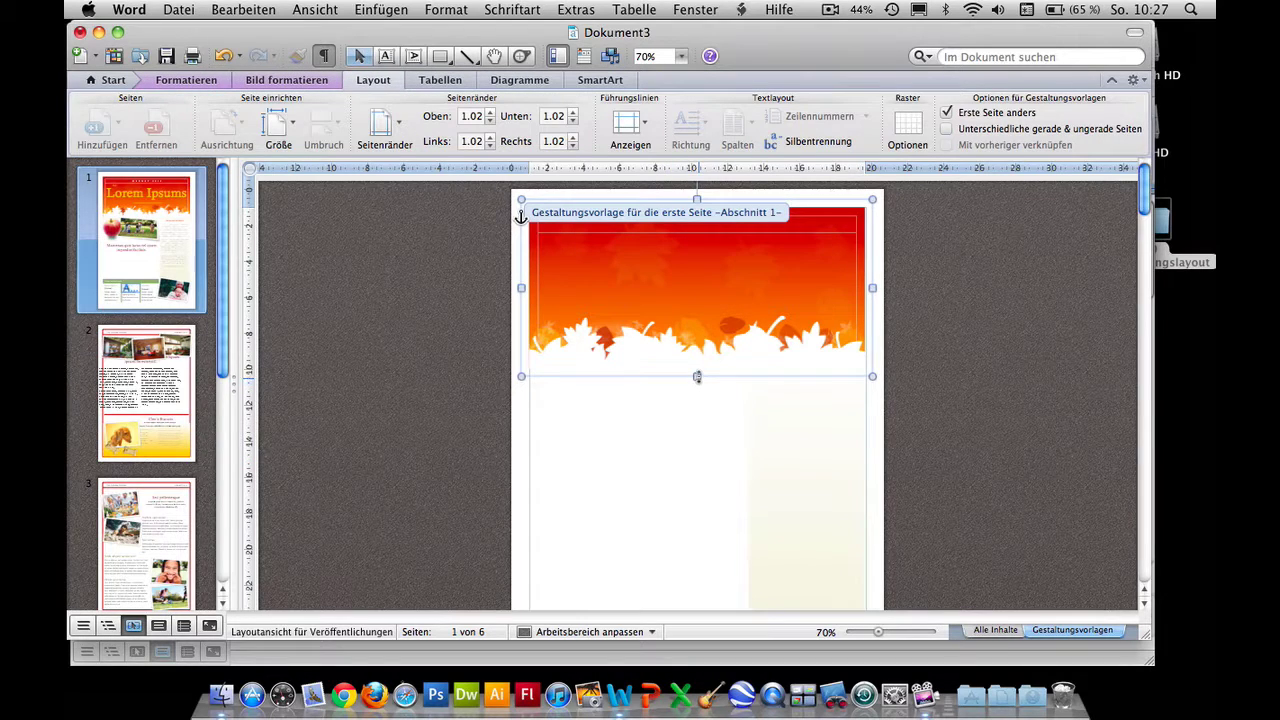
pyautogui.moveTo(698, 384); pyautogui.dragTo(703, 362)
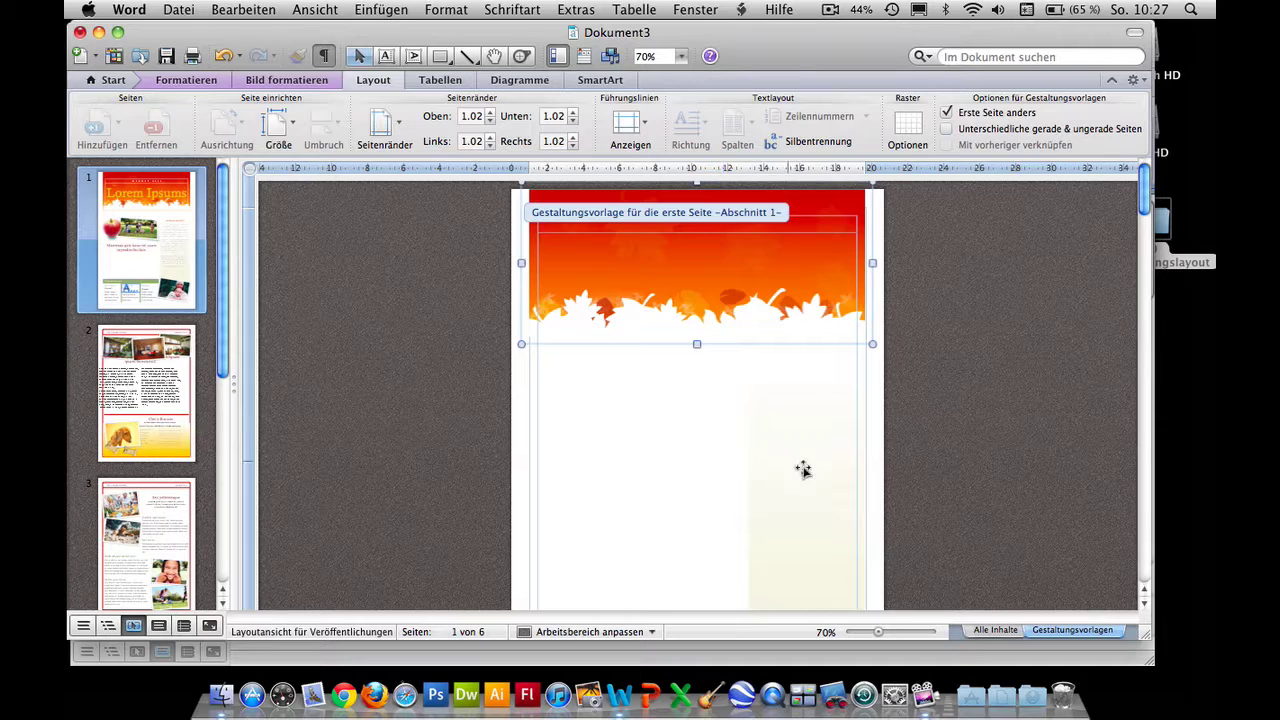
pyautogui.click(992, 632)
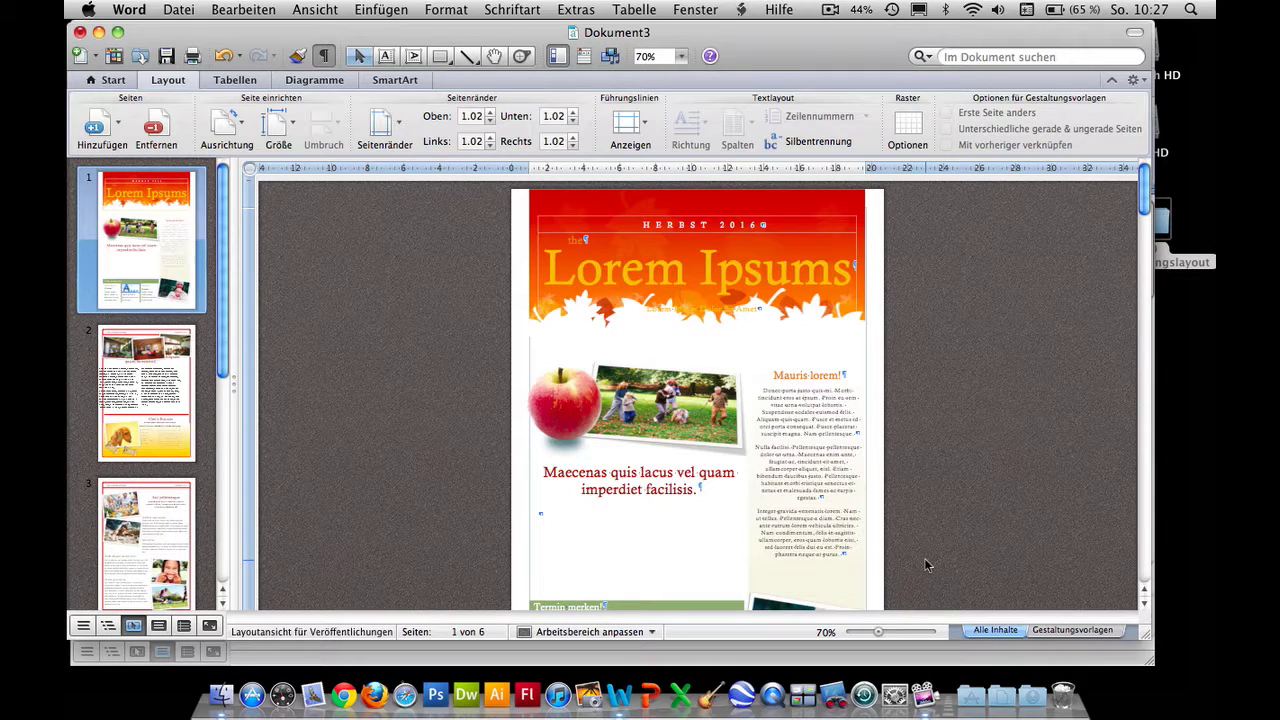
# Step: Zoom to 108% and replace the right-column placeholder under 'Mauris lorem!' with 'Hallo hallo'
pyautogui.click(643, 543)
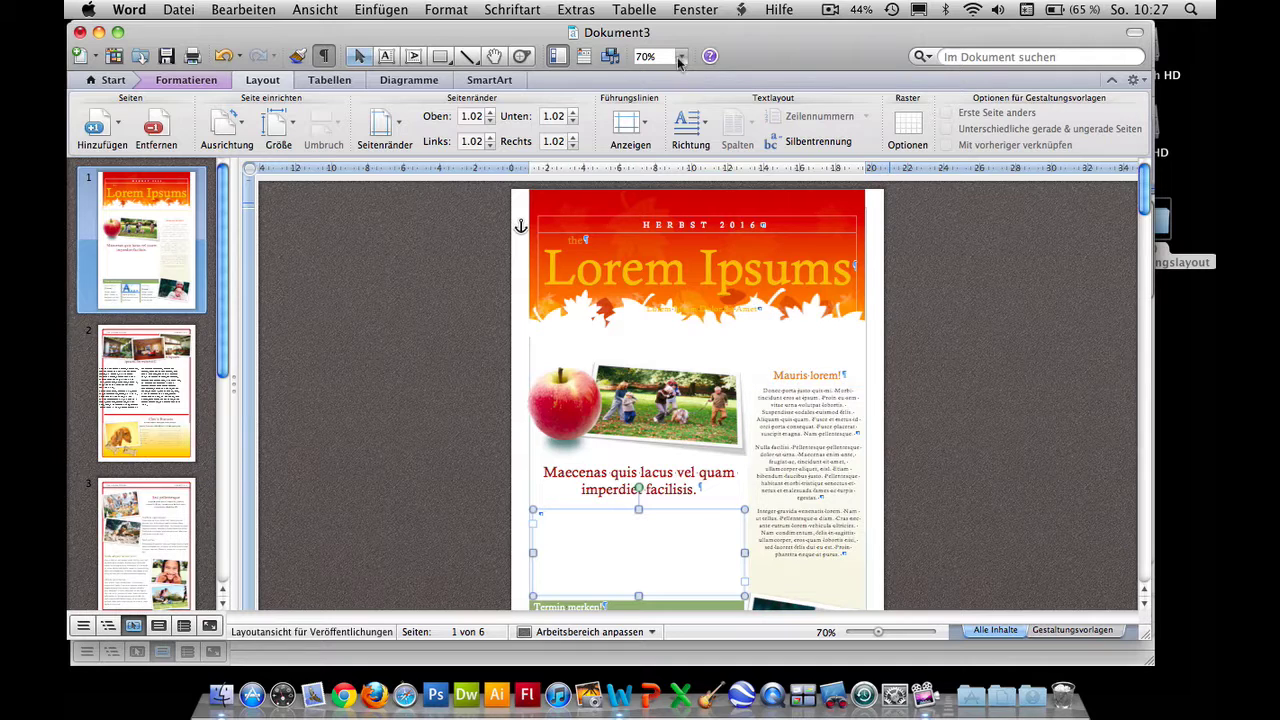
pyautogui.moveTo(879, 632); pyautogui.dragTo(894, 636)
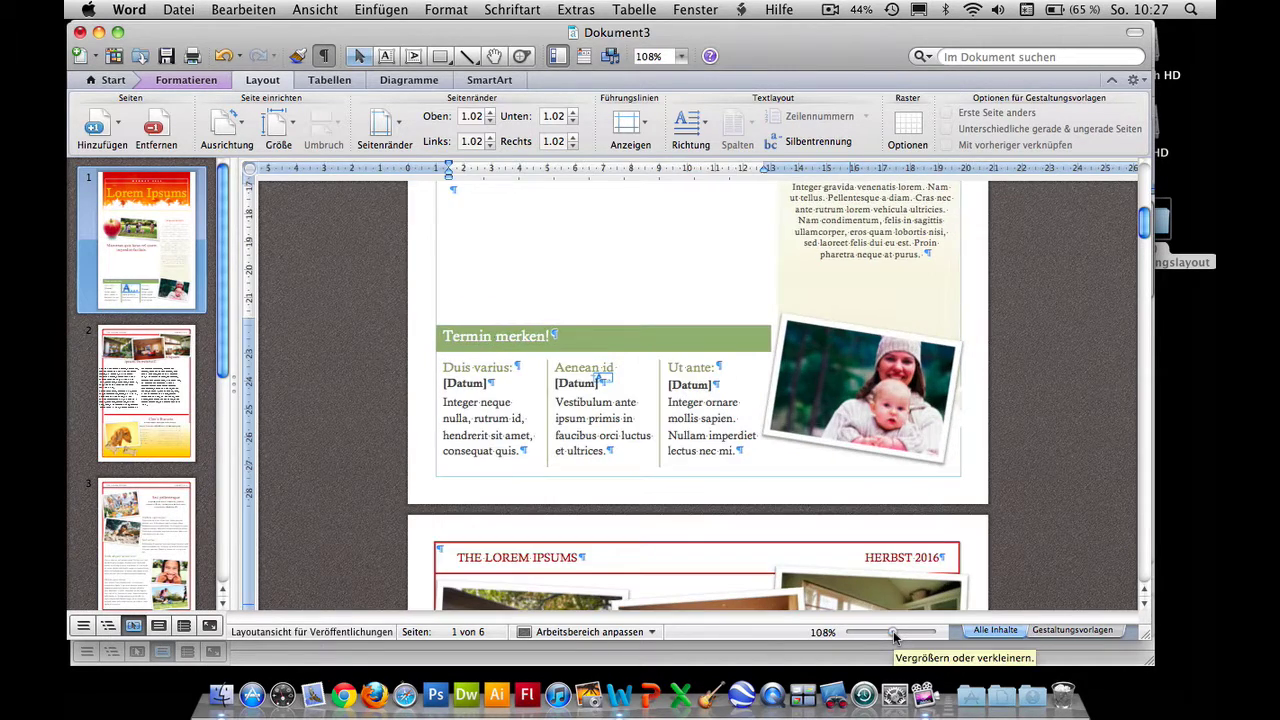
pyautogui.scroll(5, 838, 345)
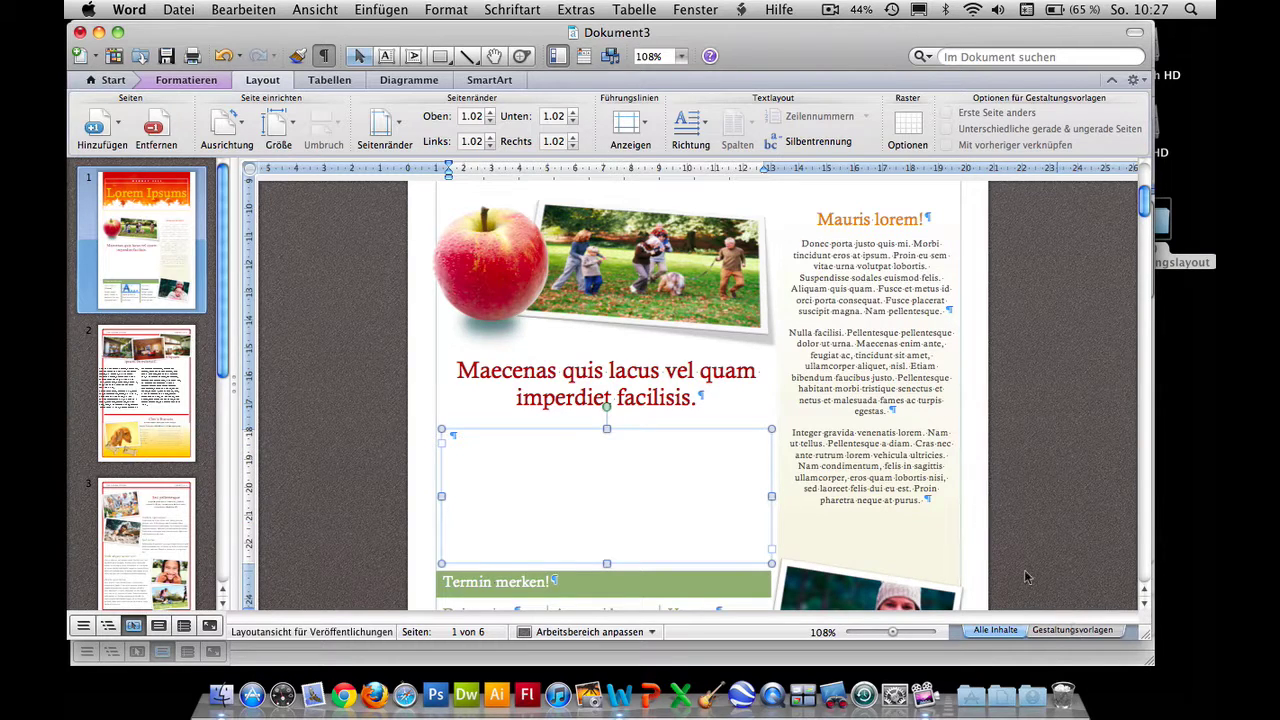
pyautogui.click(902, 388)
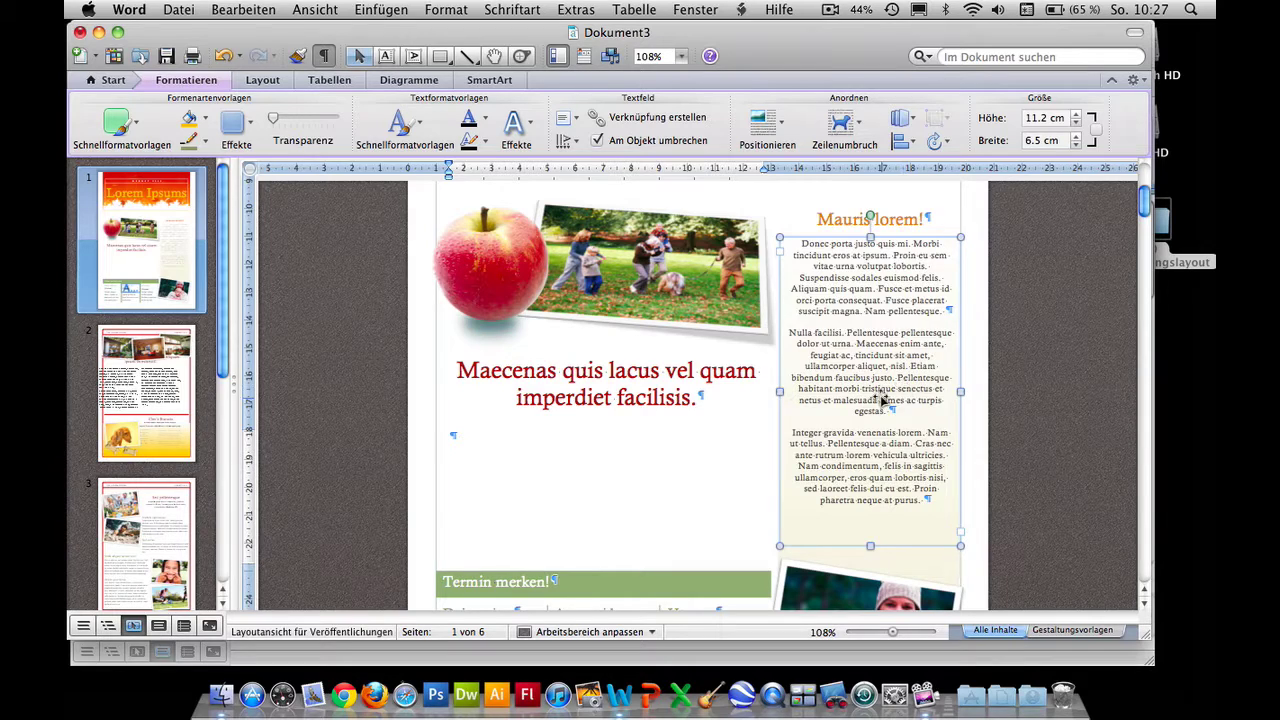
pyautogui.press('BackSpace')
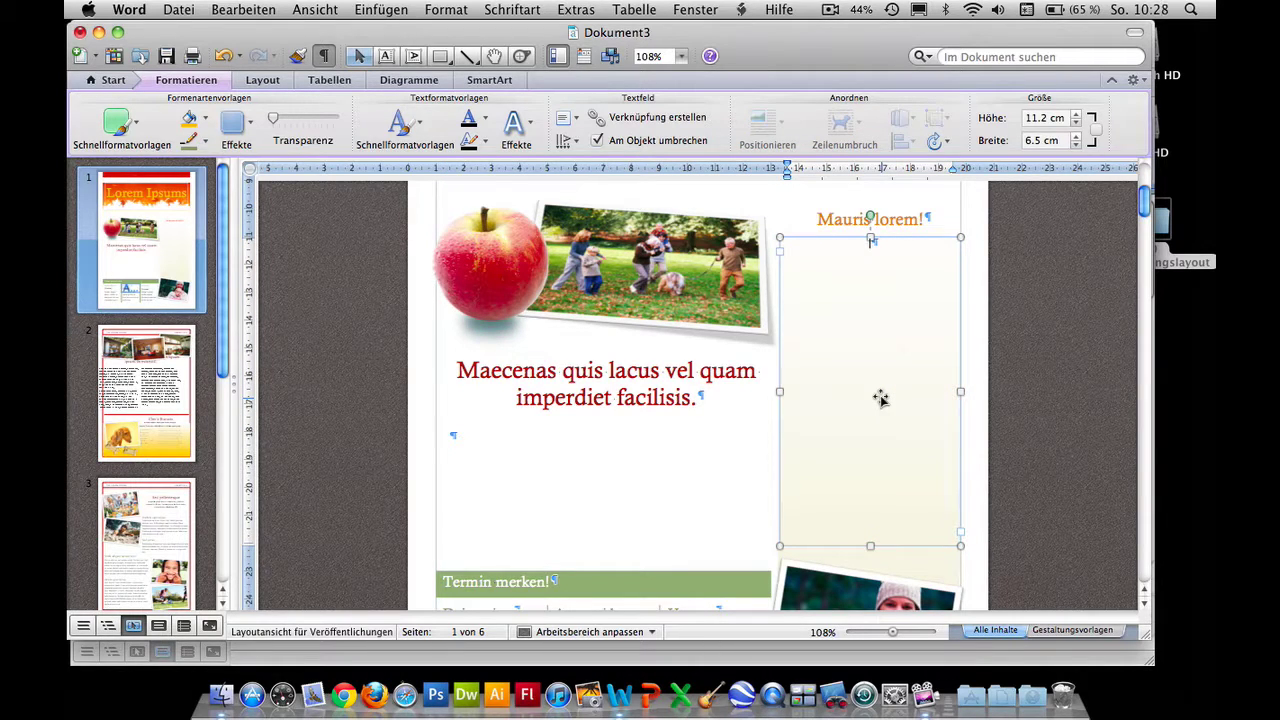
pyautogui.write('Hallo')
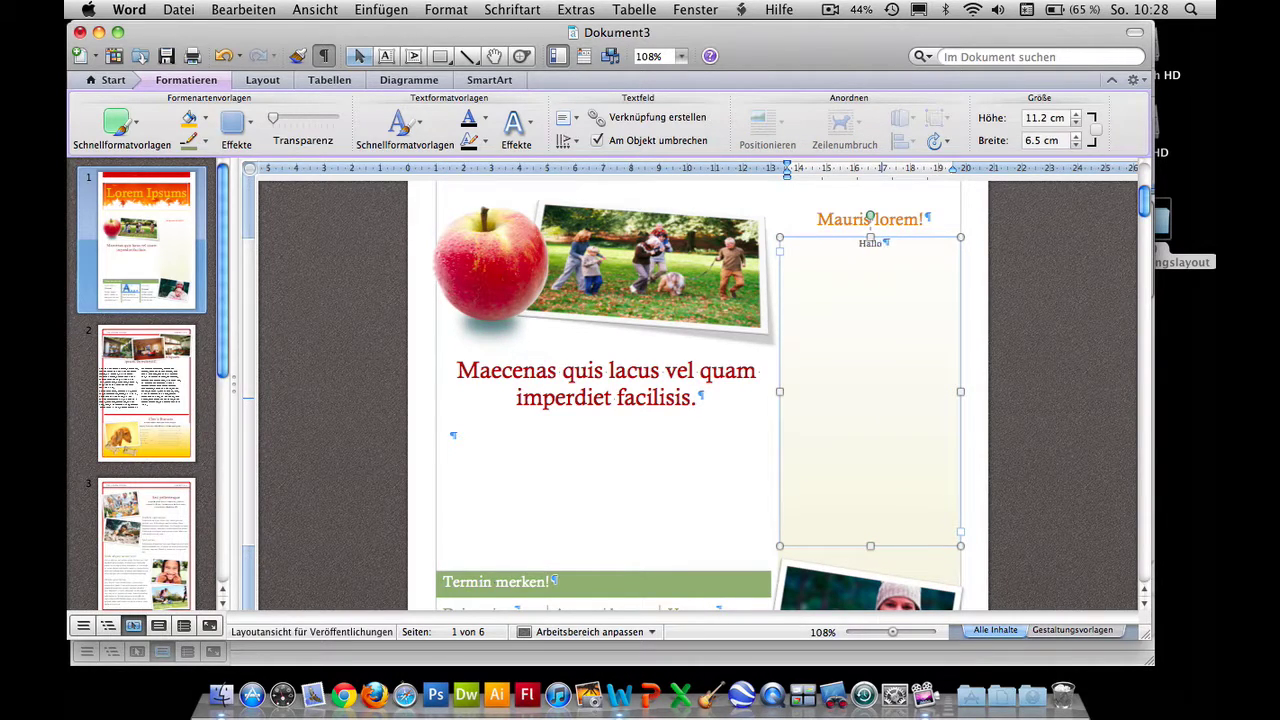
pyautogui.write(' hallo')
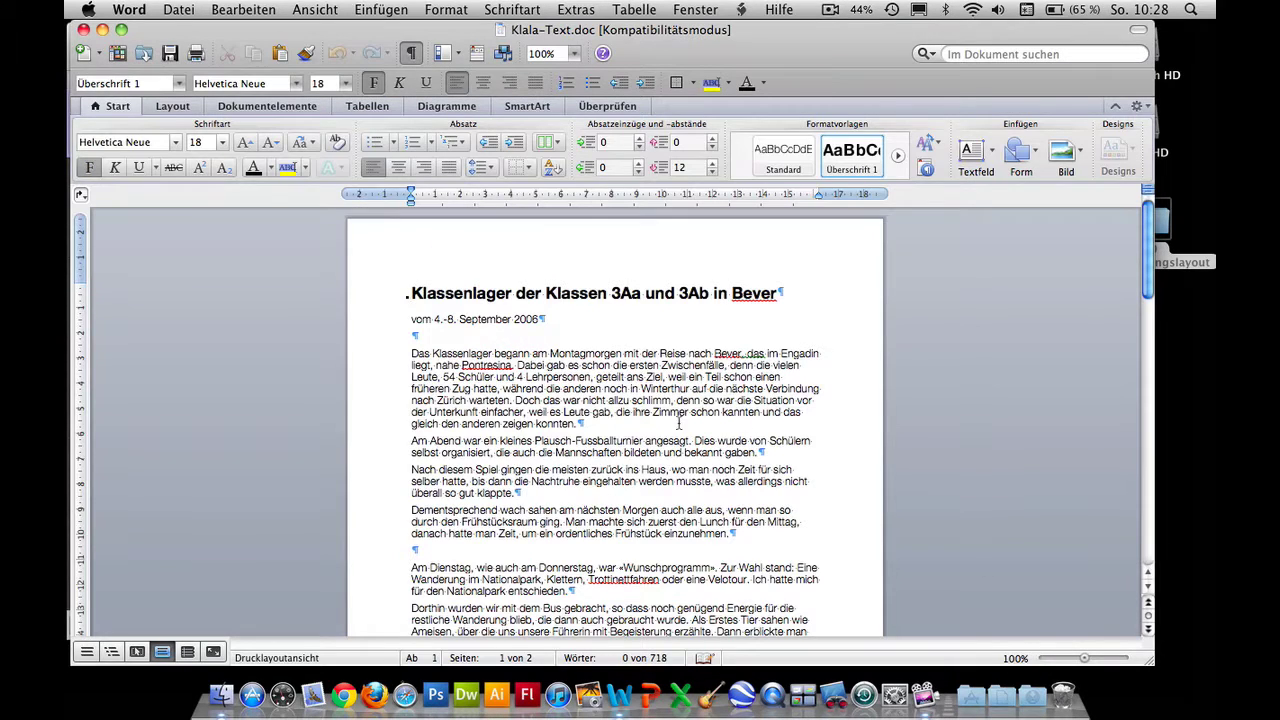
# Step: Paste the camp report's first paragraph into the box under the Maecenas headline and narrow it to 9.9 cm
pyautogui.moveTo(636, 424); pyautogui.dragTo(380, 335)
pyautogui.press('super+c')
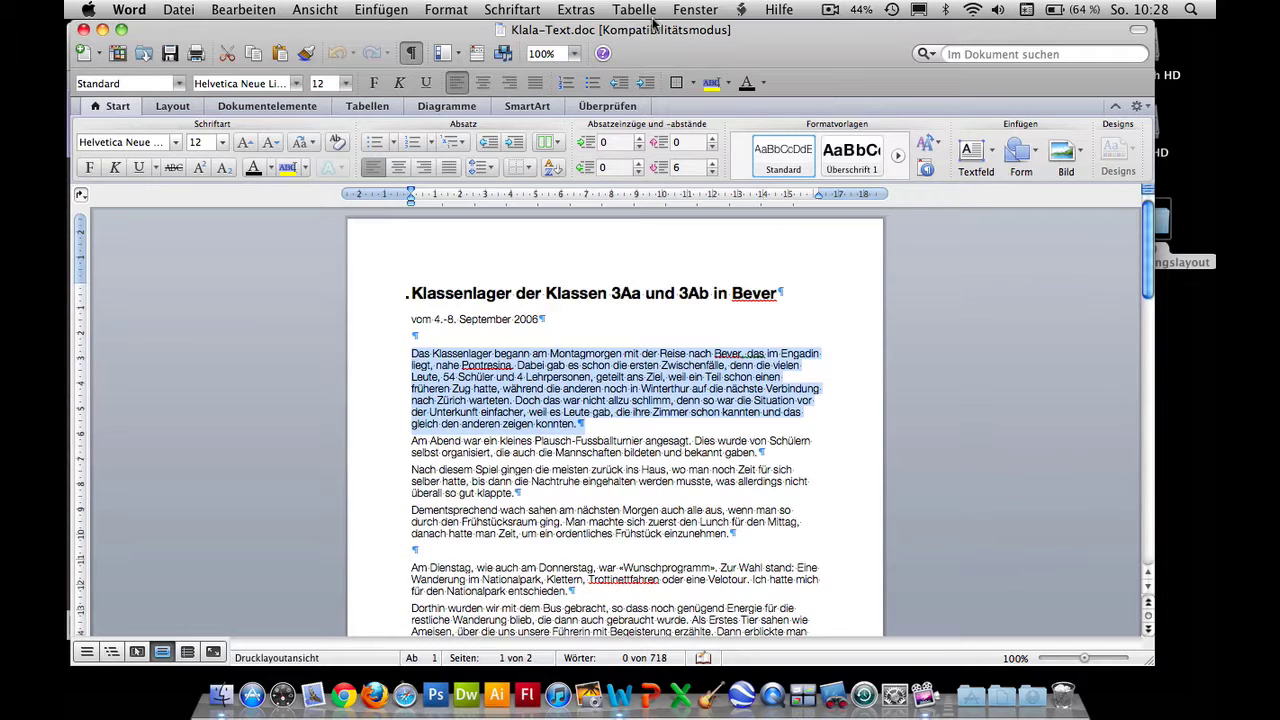
pyautogui.moveTo(803, 37); pyautogui.dragTo(830, 255)
pyautogui.click(828, 230)
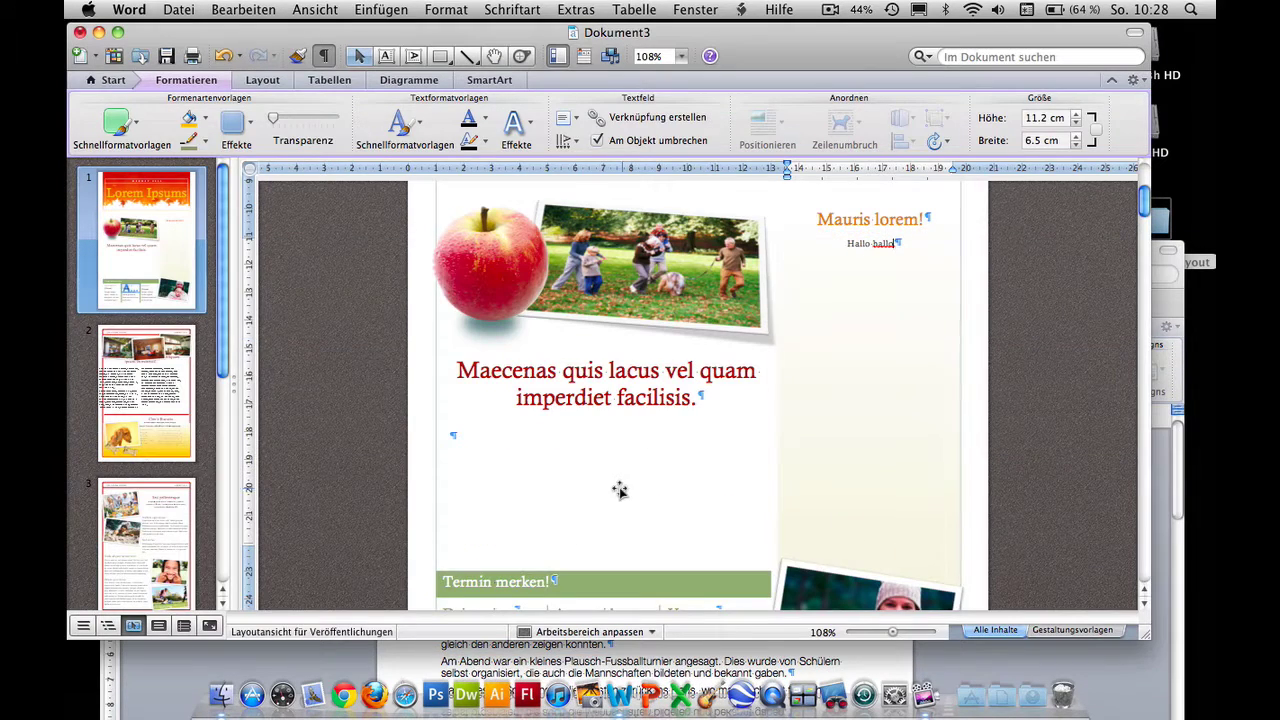
pyautogui.click(620, 490)
pyautogui.press('super+v')
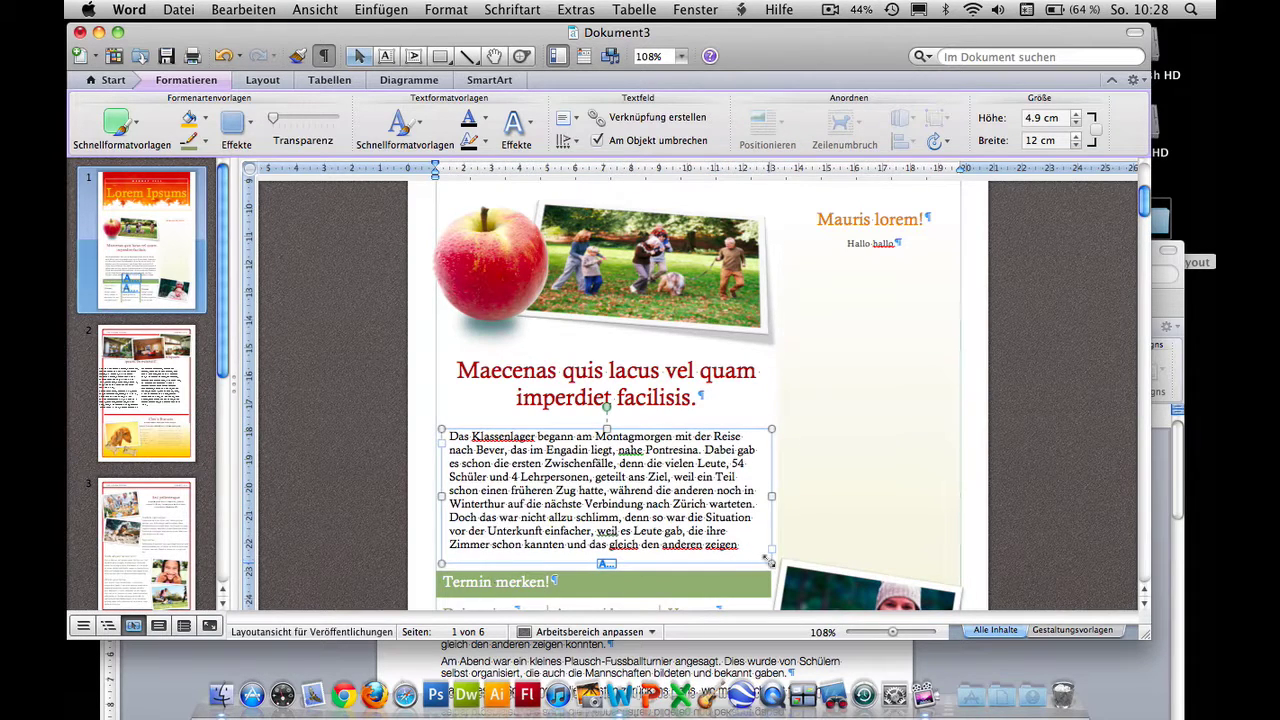
pyautogui.moveTo(769, 561); pyautogui.dragTo(716, 562)
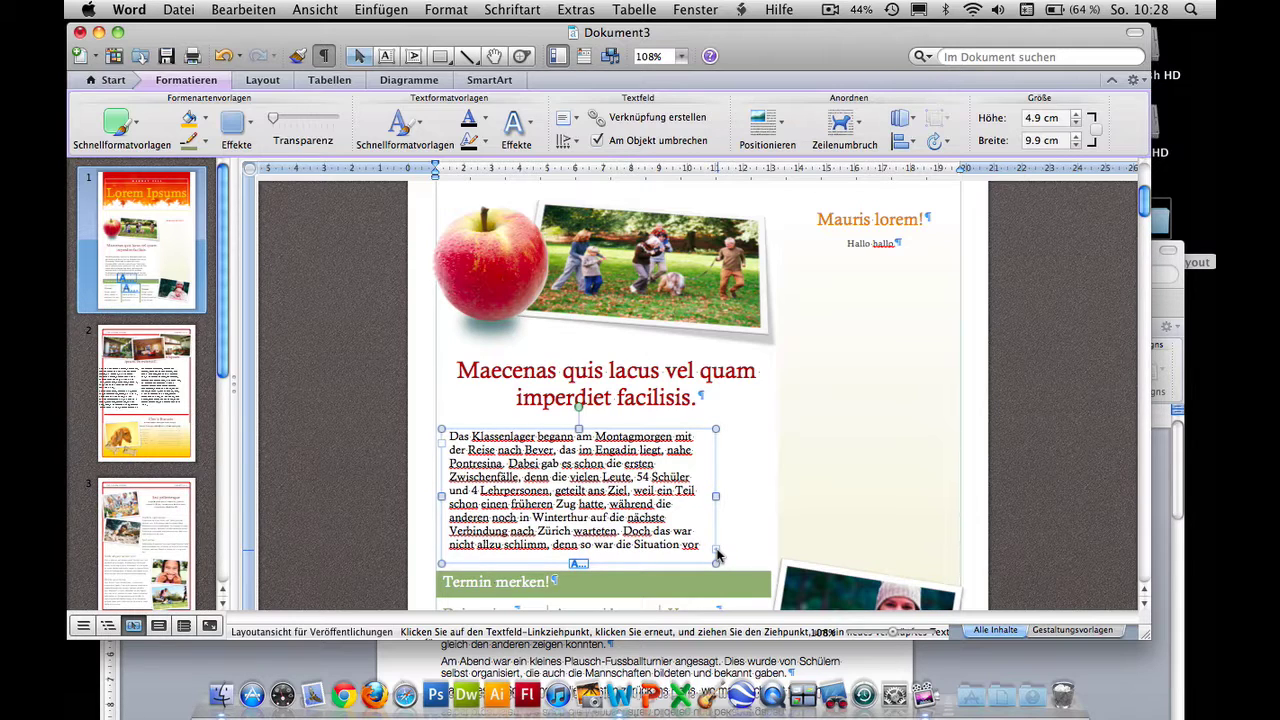
pyautogui.click(717, 556)
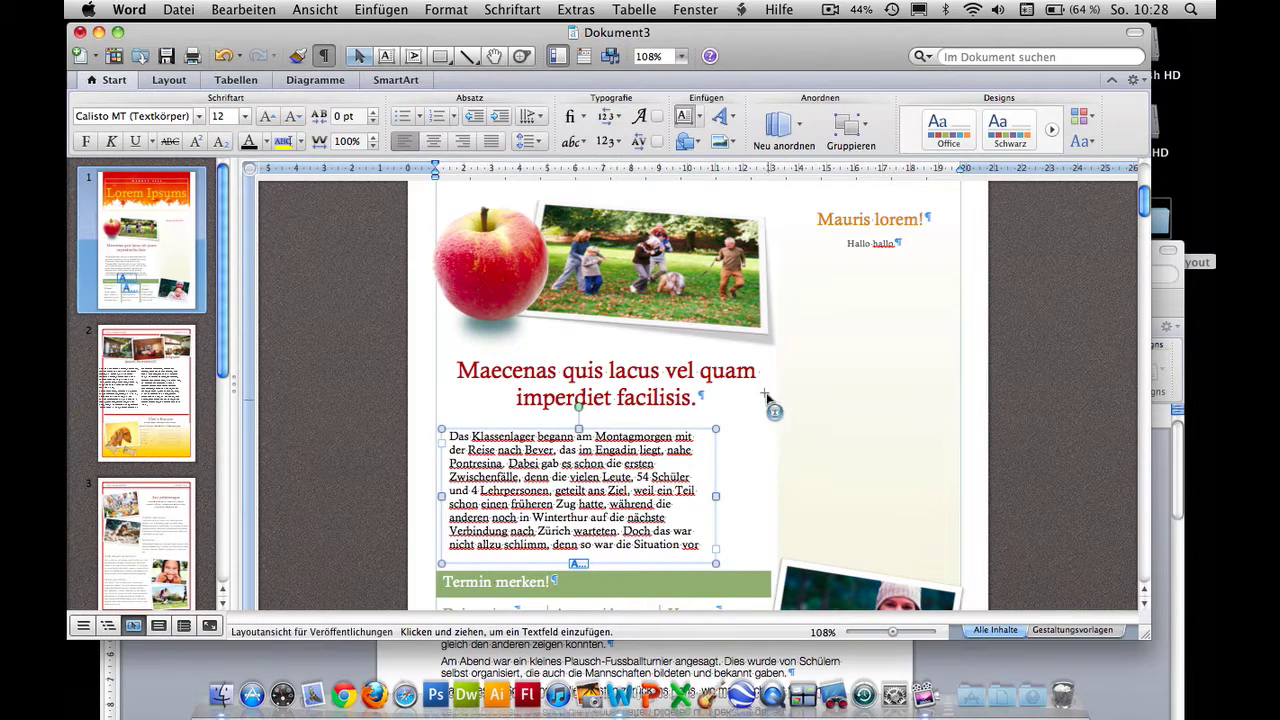
# Step: Draw a linked text box in the right column to hold the camp report's overflow
pyautogui.click(742, 414)
pyautogui.moveTo(742, 414); pyautogui.dragTo(920, 535)
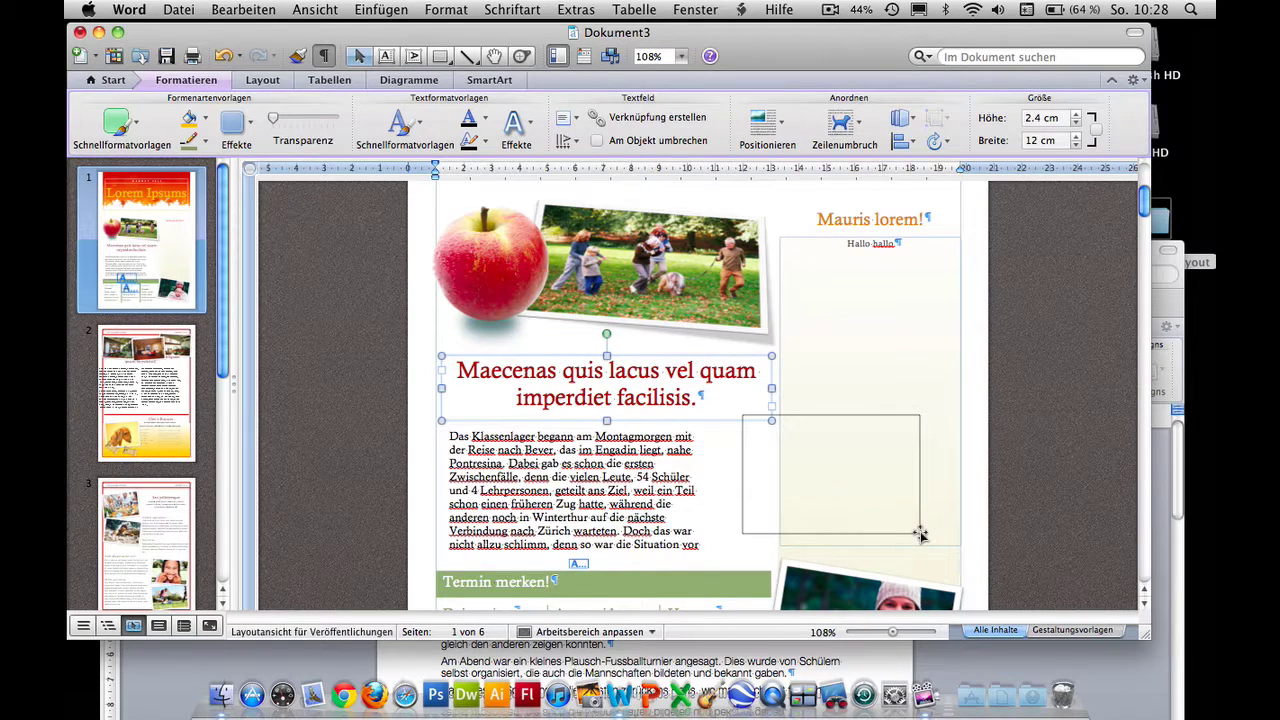
pyautogui.click(918, 481)
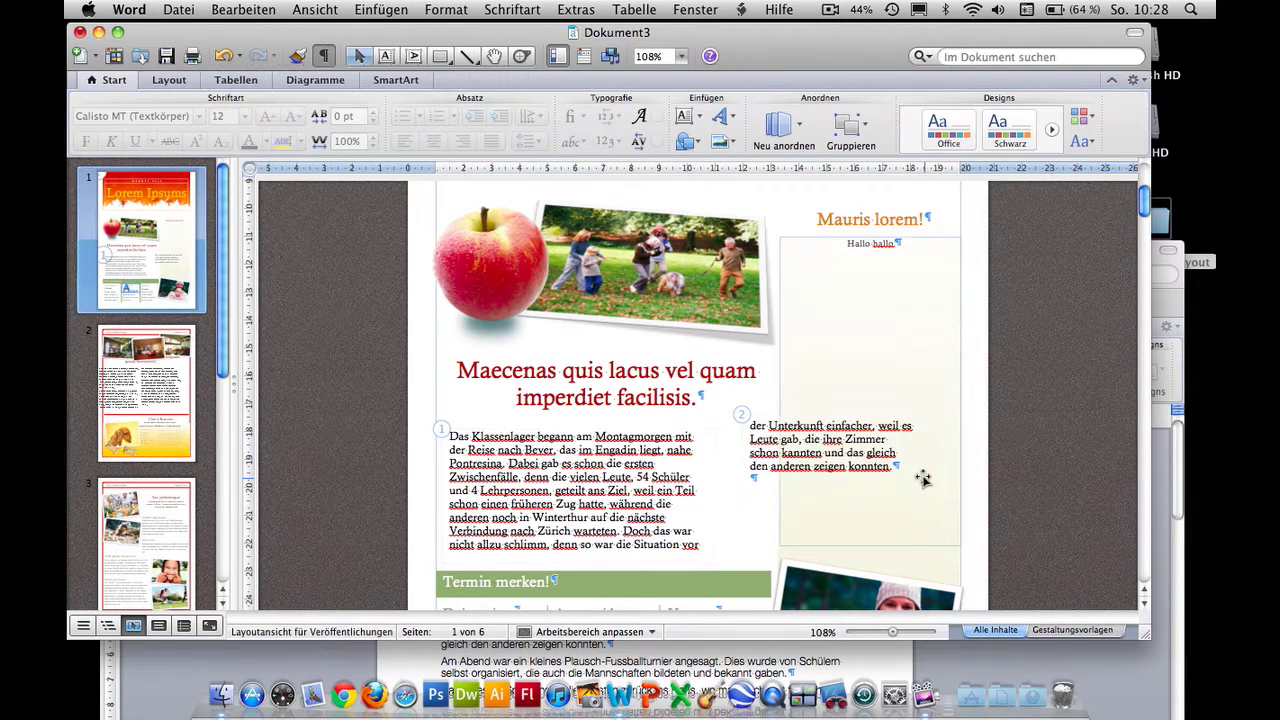
pyautogui.click(887, 475)
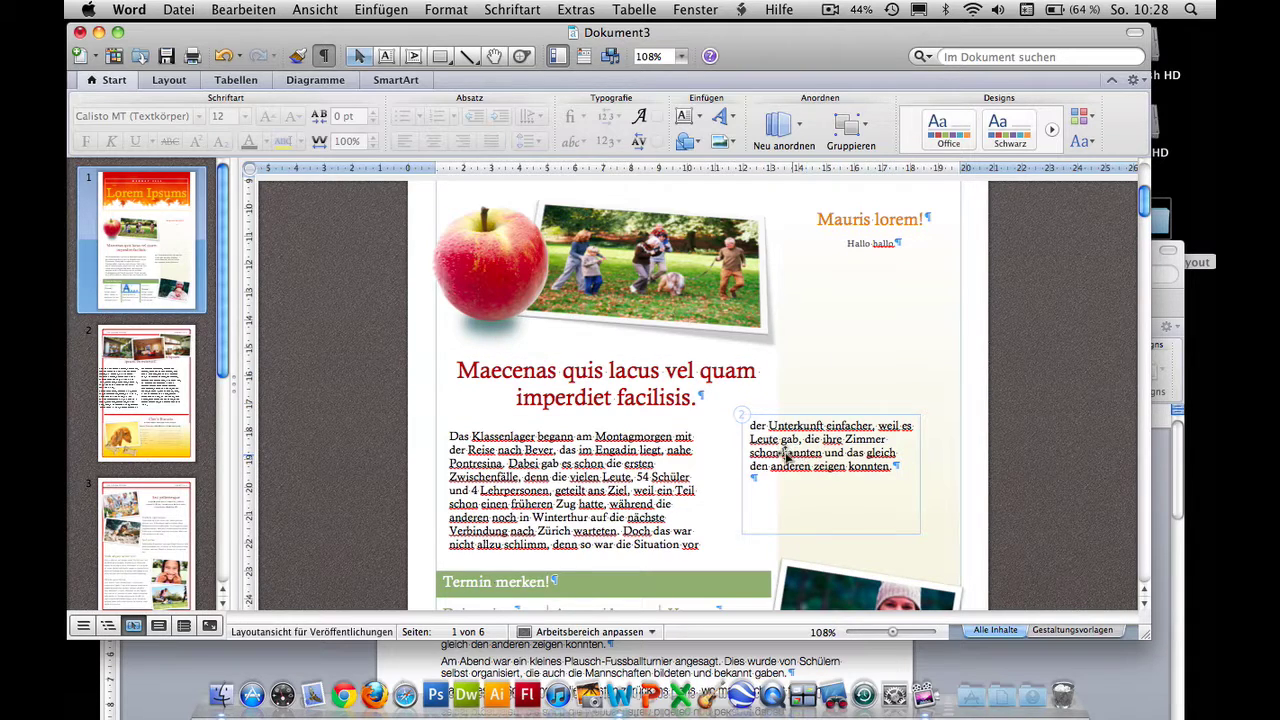
pyautogui.click(585, 466)
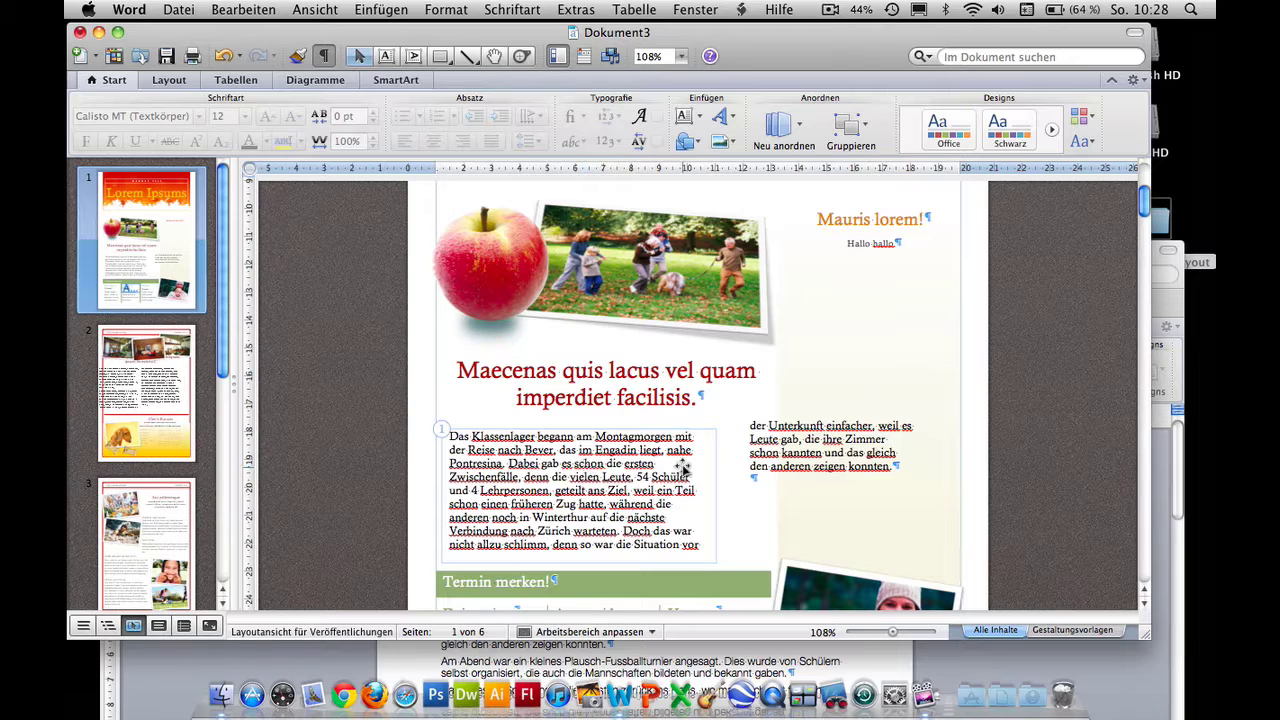
pyautogui.click(800, 440)
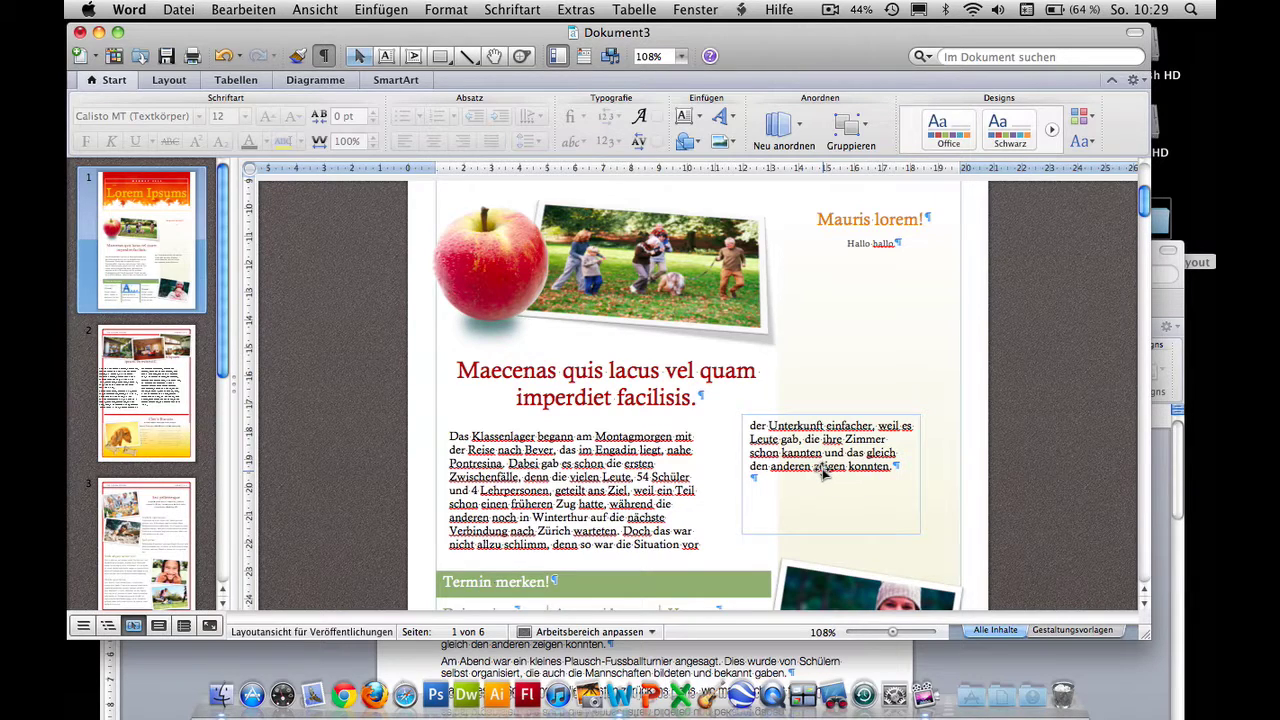
pyautogui.click(673, 312)
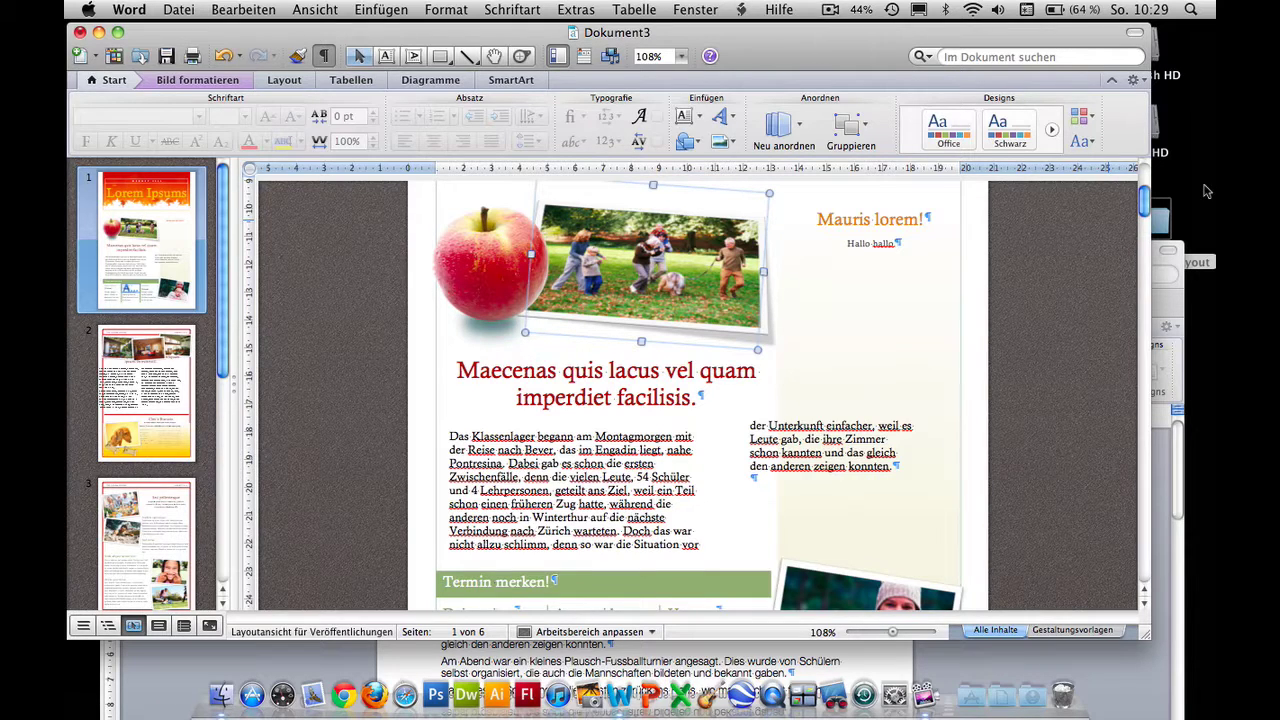
# Step: Replace the family photo at the top of page 1 with the iPhoto camp picture of a house
pyautogui.click(611, 57)
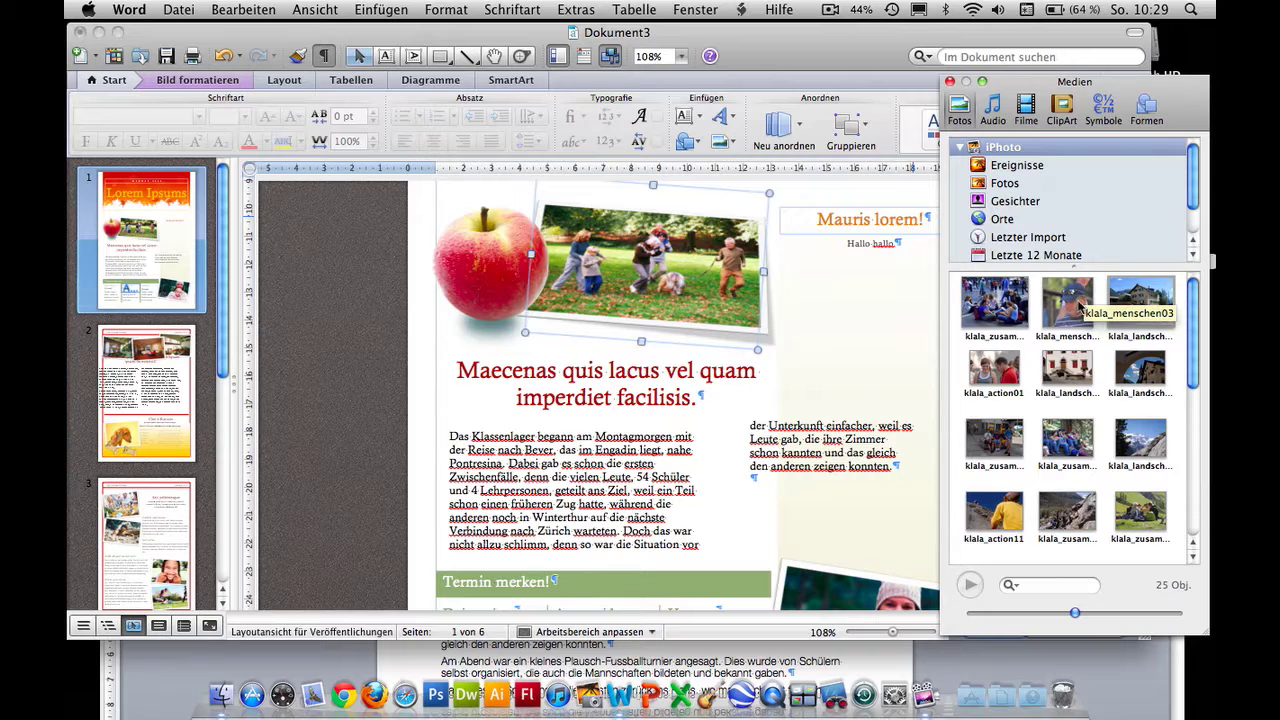
pyautogui.moveTo(1145, 316); pyautogui.dragTo(654, 274)
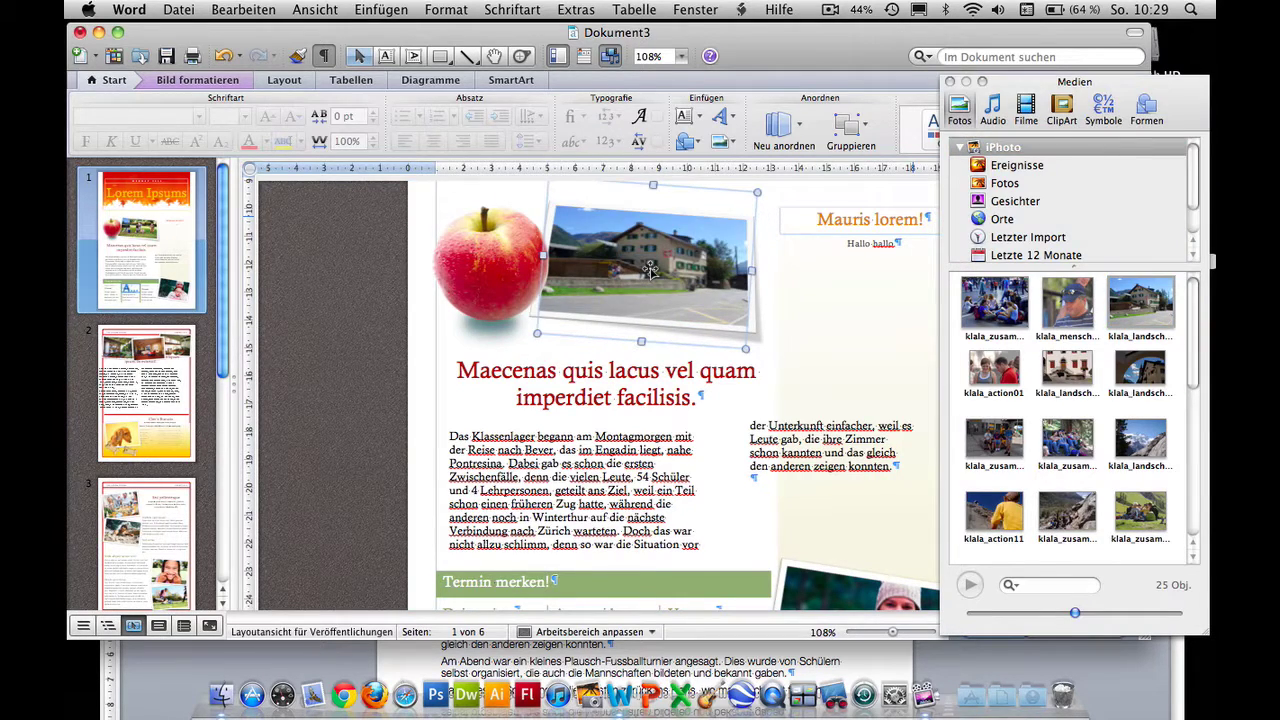